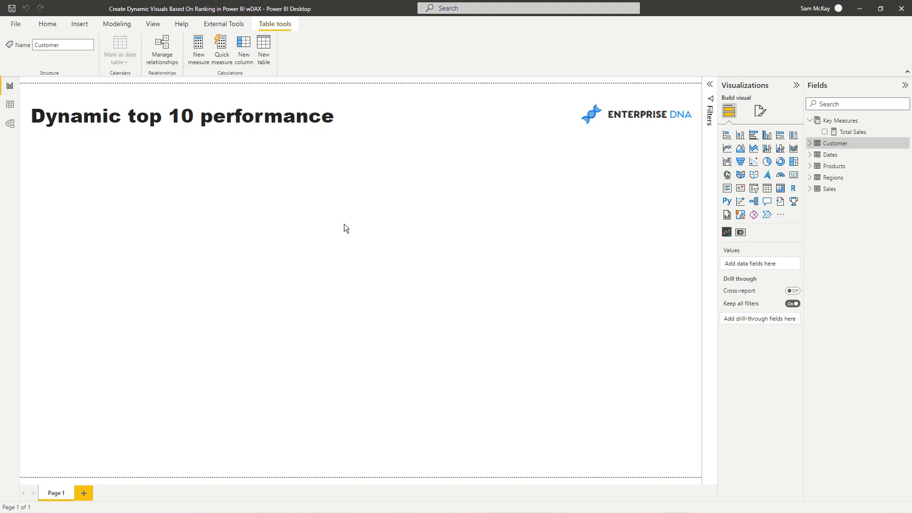
Create a measure in Key Measures: Total Costs = SUMX( Sales, Sales[Order Quantity] * Sales[Total Unit Cost] ).
left_click(852, 133)
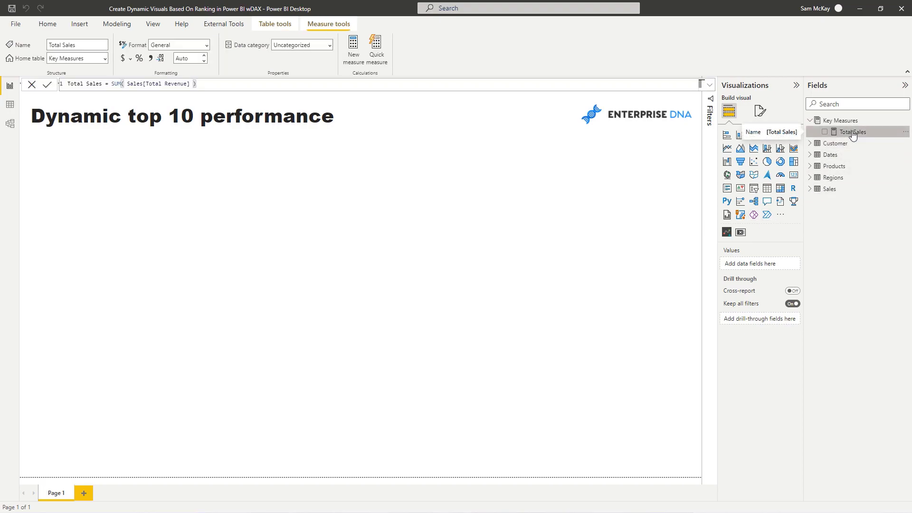
left_click(357, 56)
type("Total Costs")
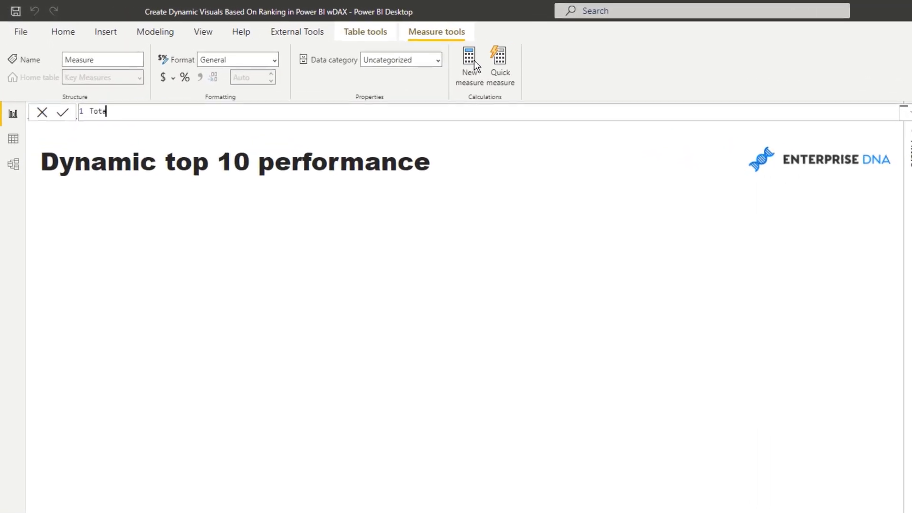
type(" = ")
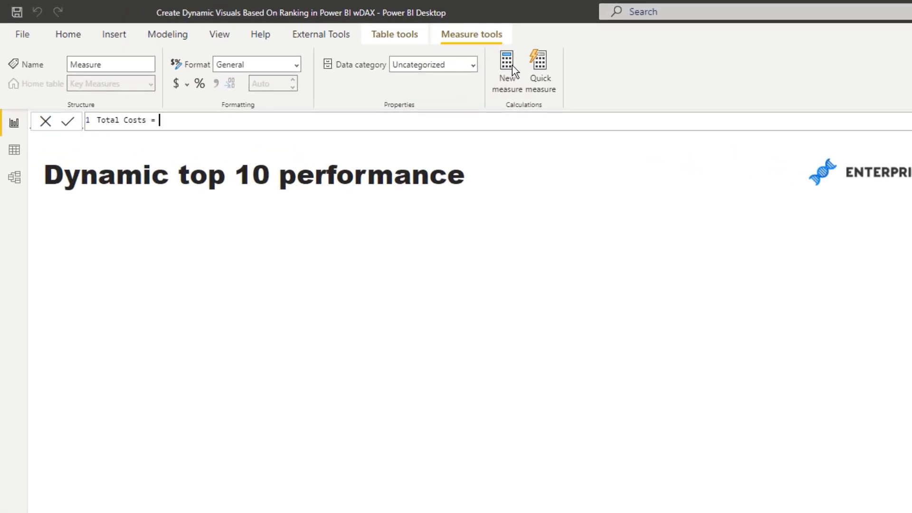
type("SUMX")
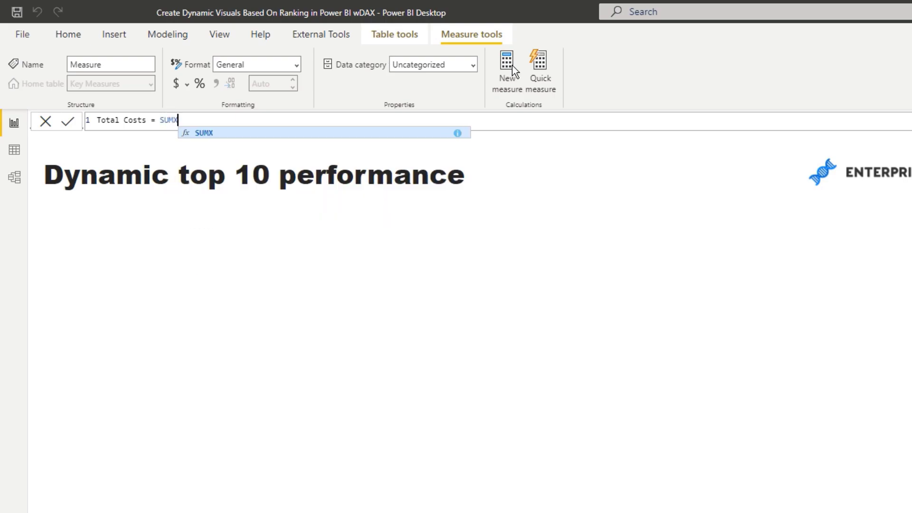
type("( Sales, ")
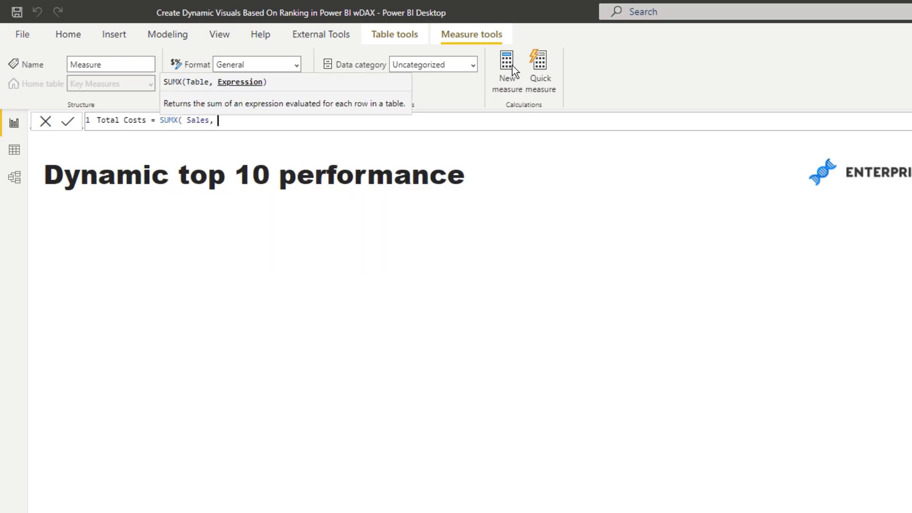
type("Sales[Order Quan")
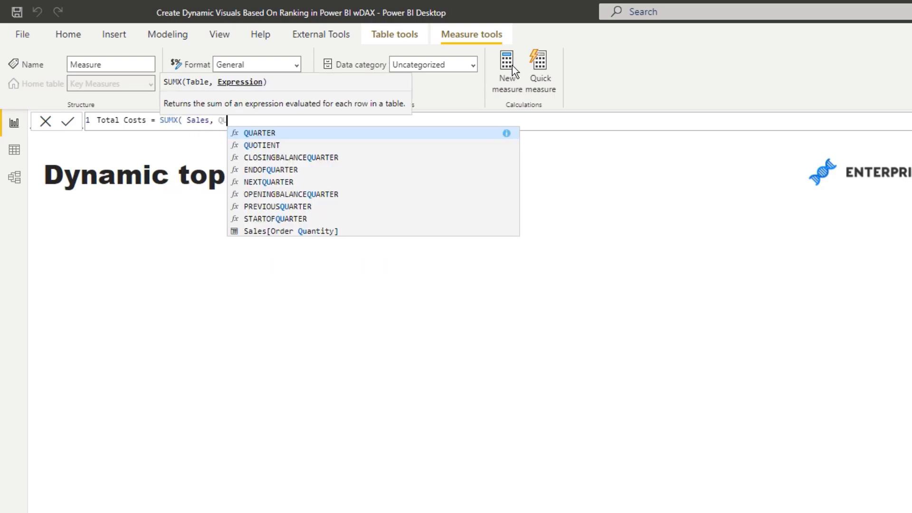
left_click(446, 132)
type("* ")
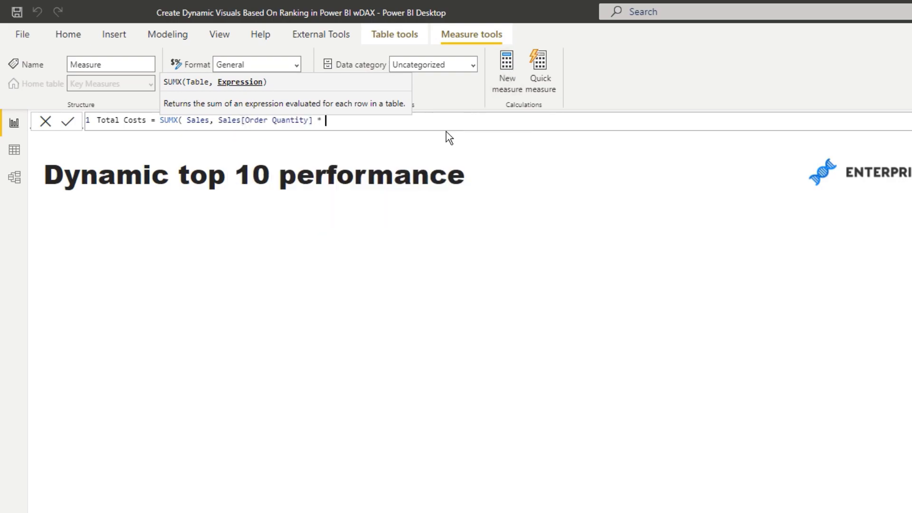
type("Tota")
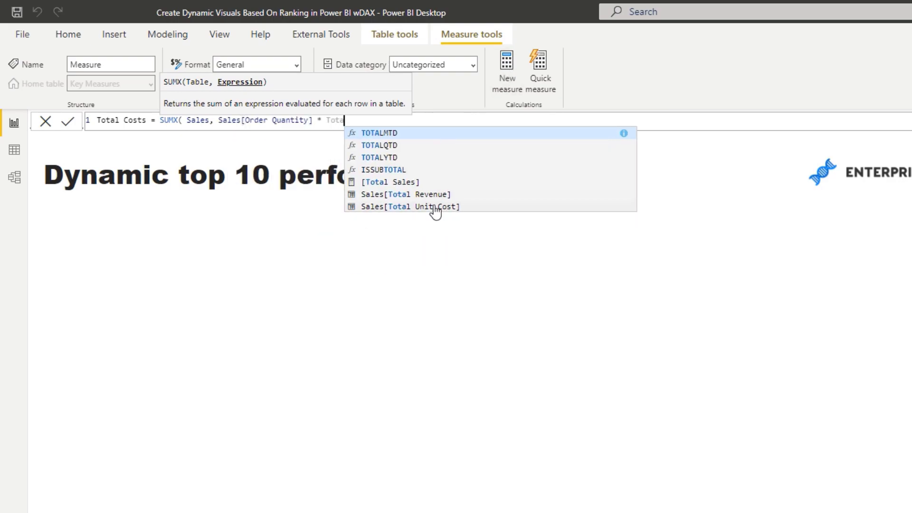
left_click(433, 209)
type(")")
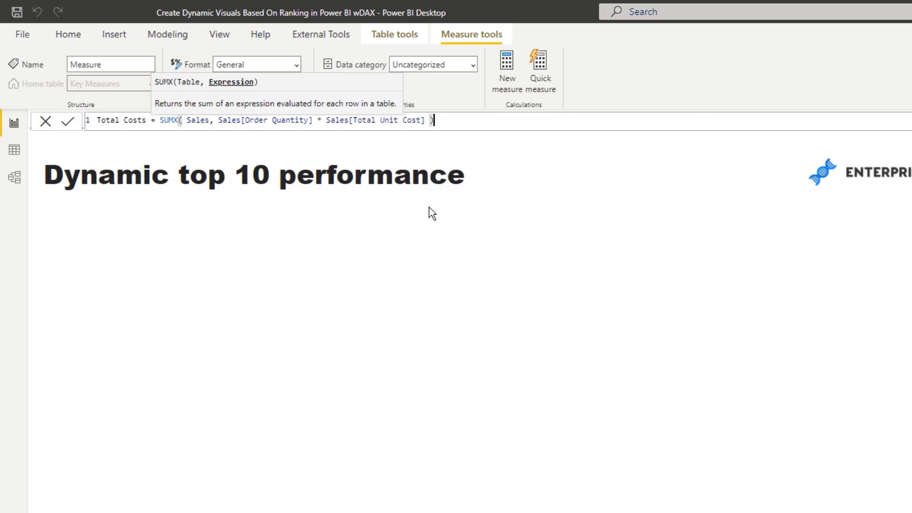
key("Return")
Create a second measure: Total Profits = [Total Sales] - [Total Costs].
left_click(513, 84)
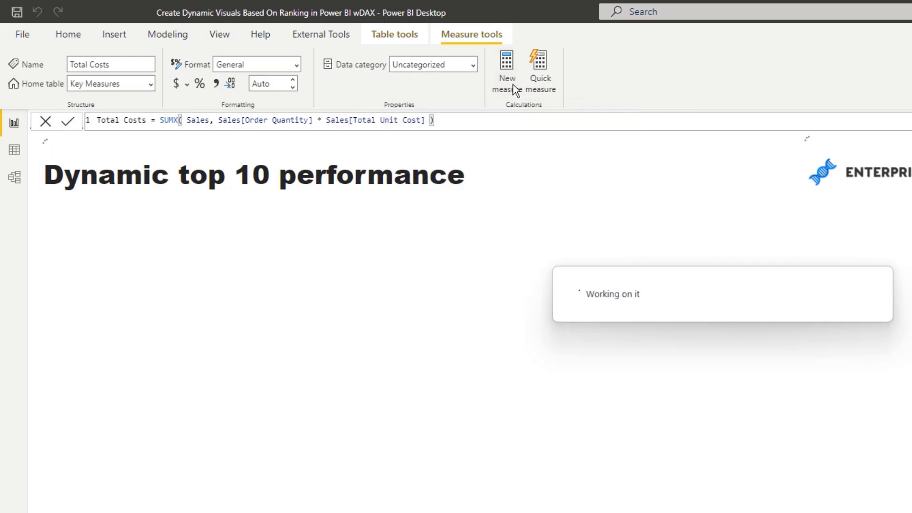
type("Total Profits ")
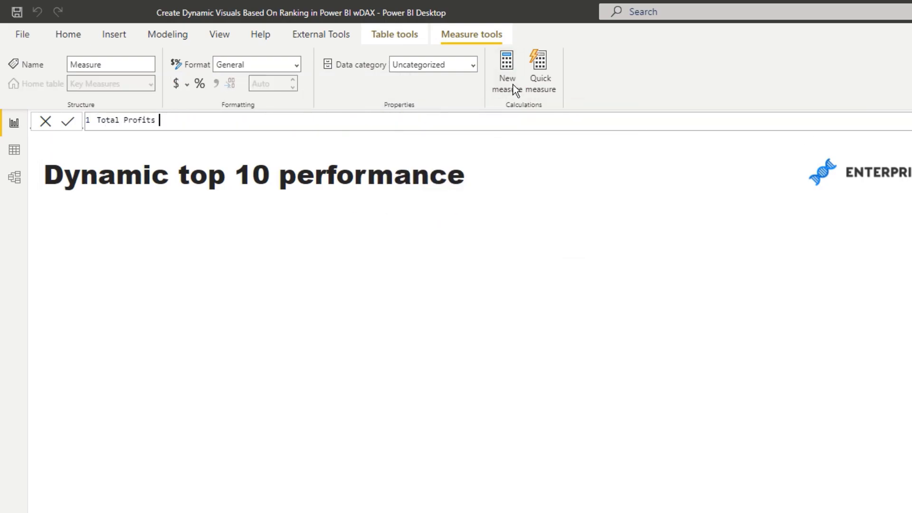
type("= [Total Sales] - [Total Costs]")
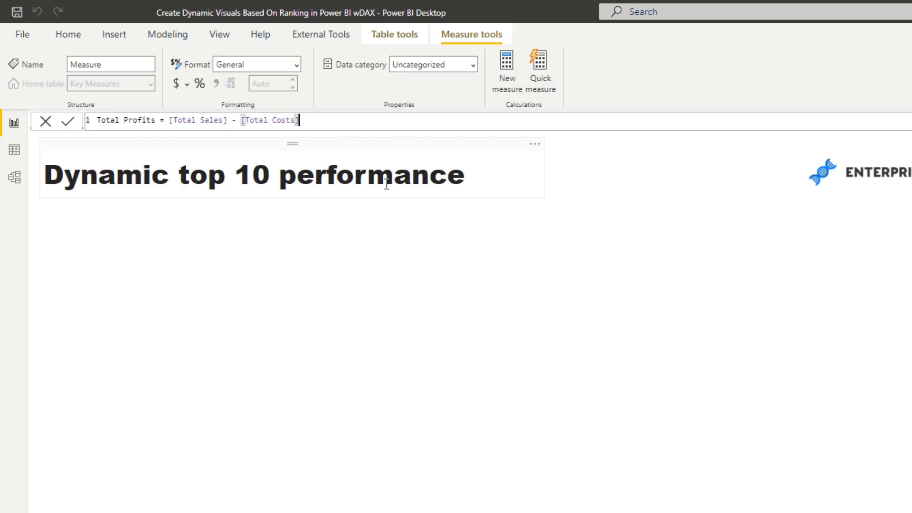
key("Return")
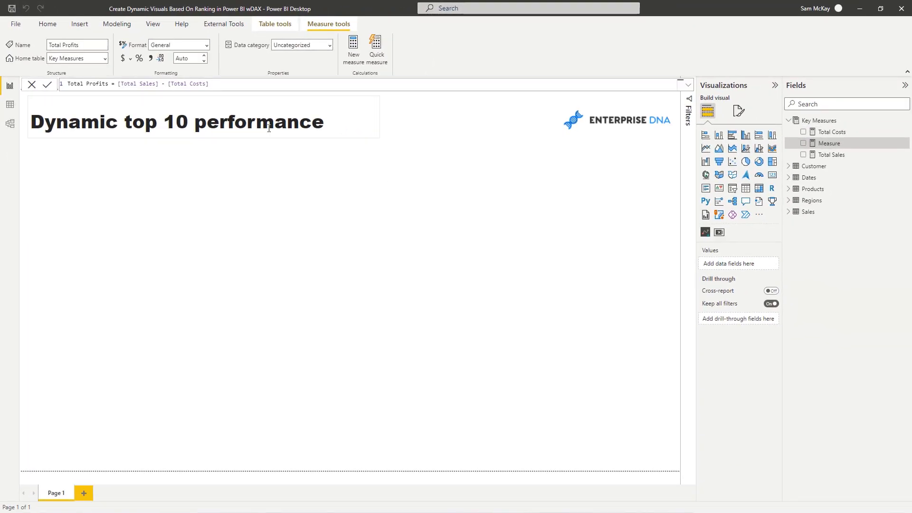
Add Total Profits to the report canvas as a narrowed card visual placed near the middle of the page.
left_click_drag(833, 143, 354, 376)
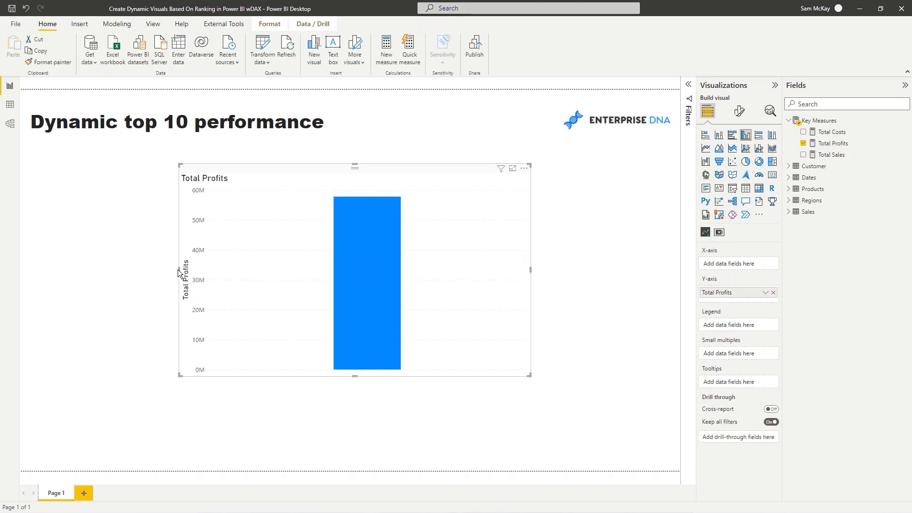
left_click_drag(180, 269, 258, 270)
left_click(771, 175)
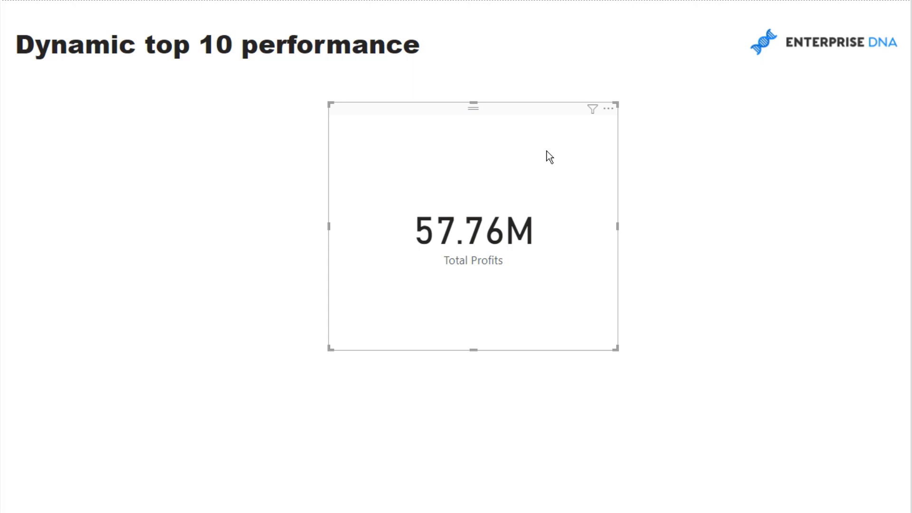
left_click_drag(515, 116, 492, 106)
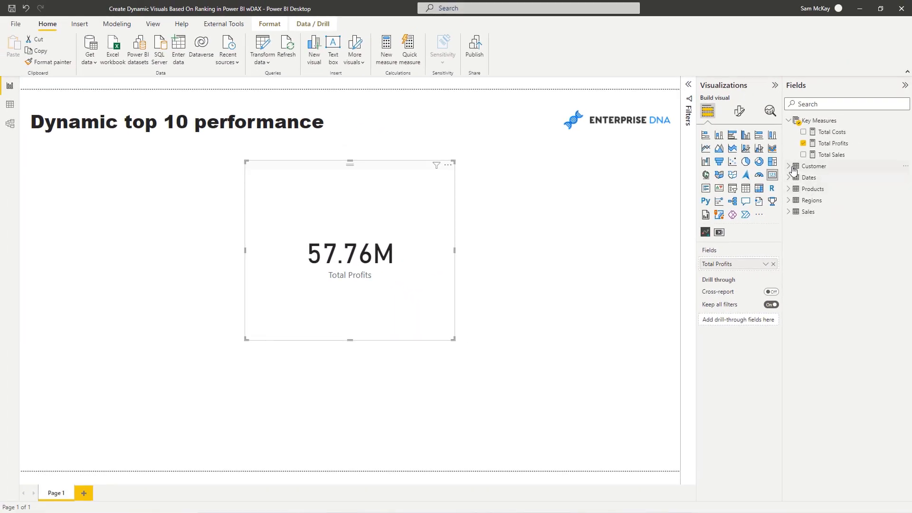
Convert the Total Profits card into a table and add Customer Names as its first column.
left_click(794, 170)
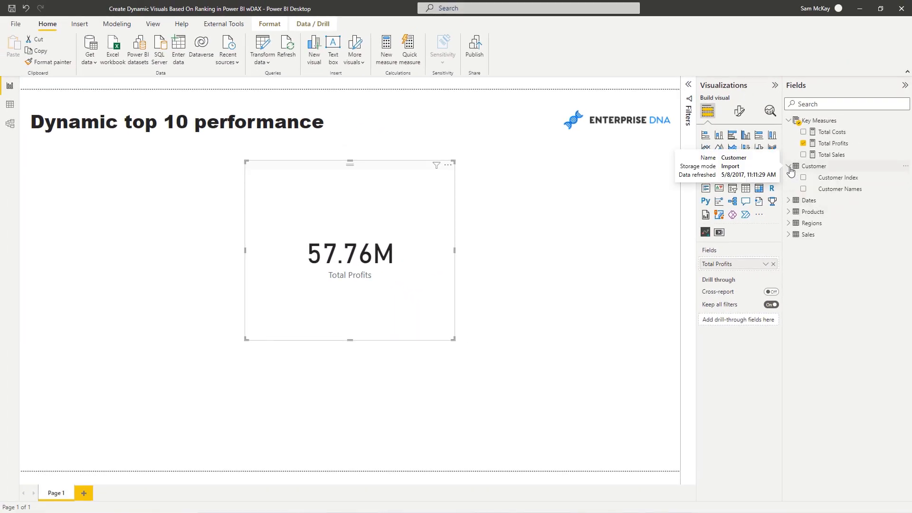
left_click(842, 192)
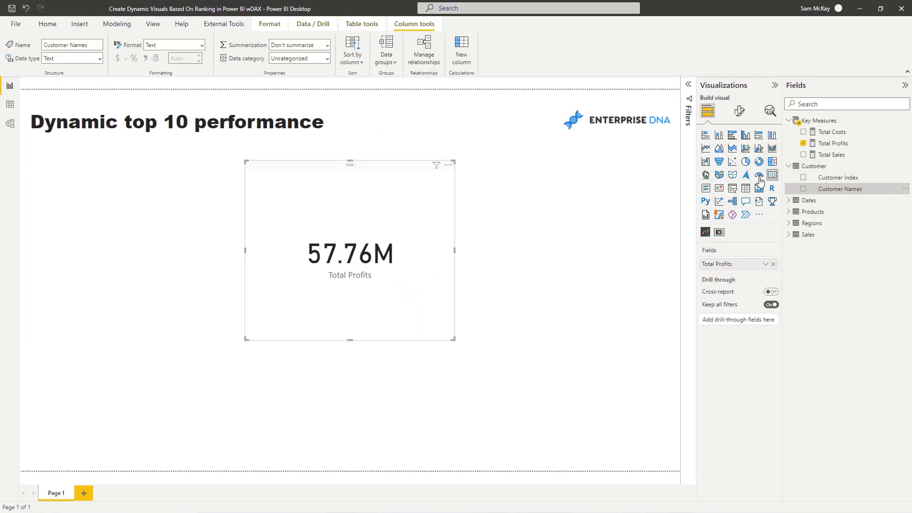
left_click(745, 188)
left_click_drag(838, 189, 741, 264)
Lengthen the customer profits table and place it just right of the page's centre.
left_click_drag(454, 339, 454, 442)
left_click_drag(350, 164, 546, 144)
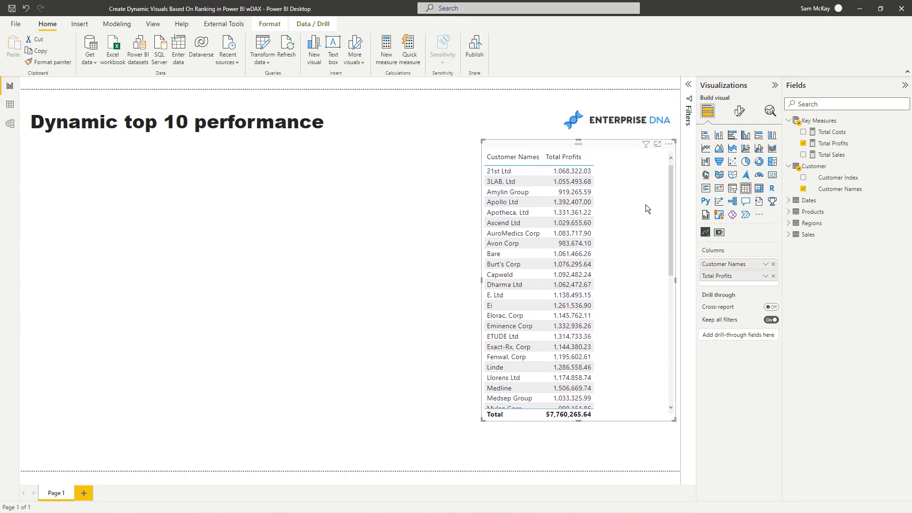
left_click_drag(603, 148, 473, 158)
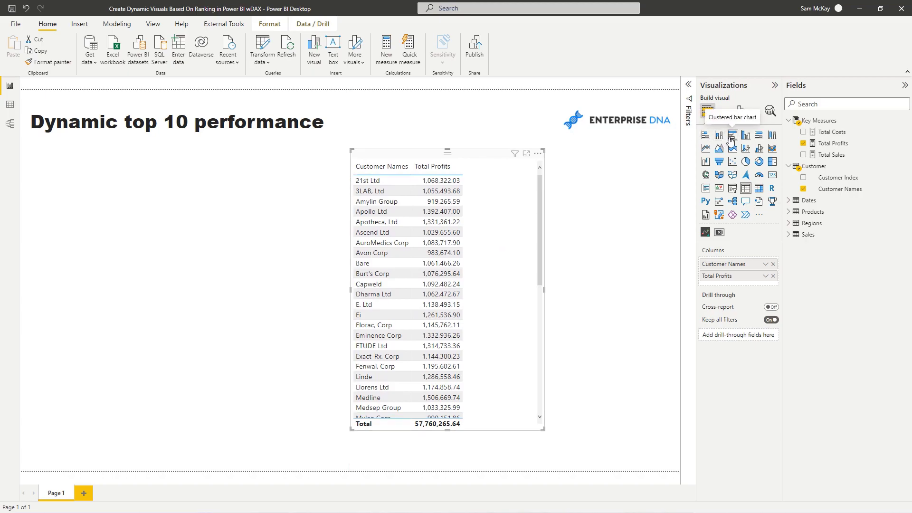
Preview the customer profits as a stacked bar chart and switch the visual back to a table.
left_click(705, 136)
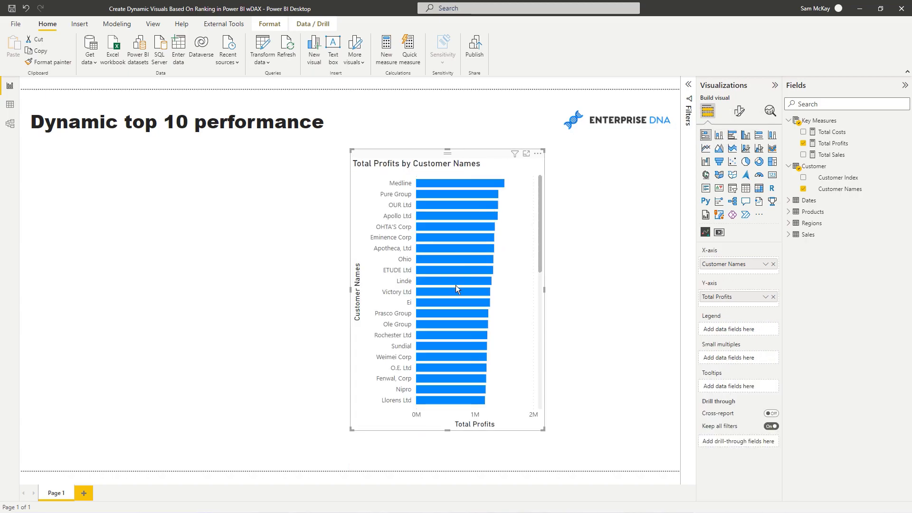
left_click_drag(538, 261, 541, 209)
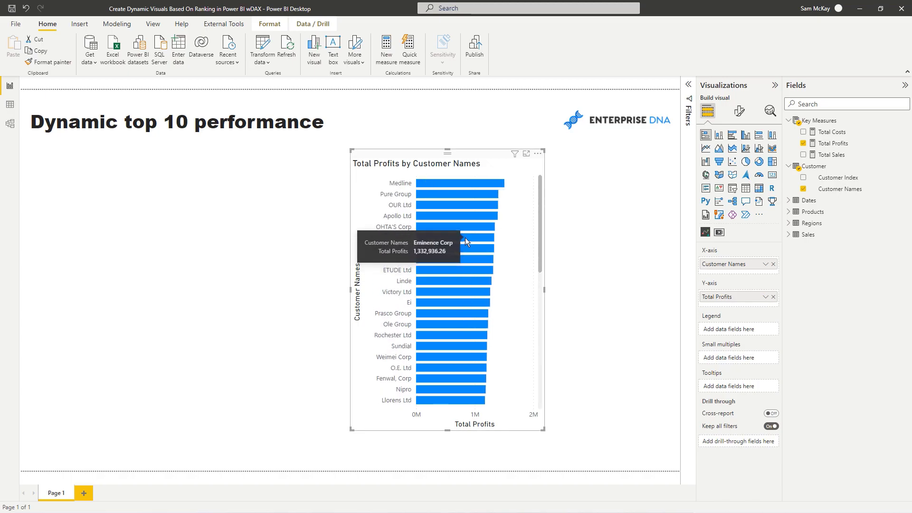
left_click_drag(468, 155, 615, 145)
left_click(746, 188)
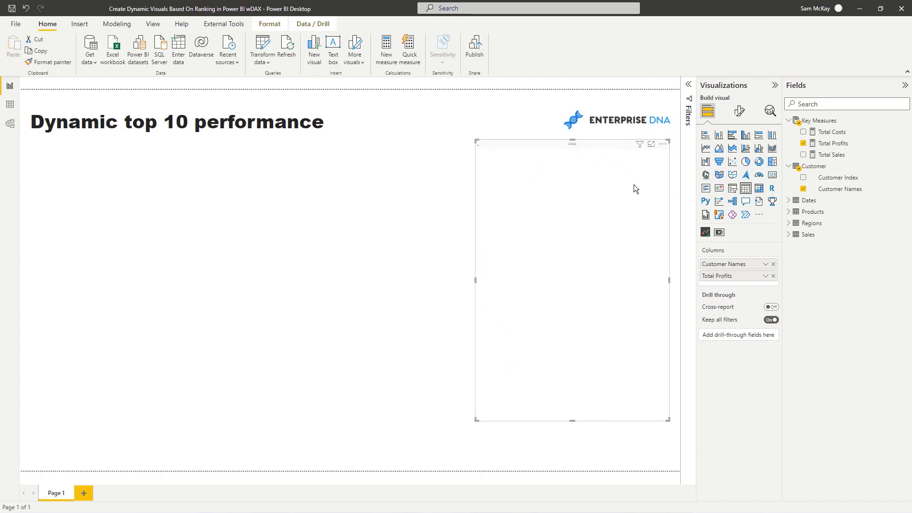
Move the customer profits table back towards the page's centre and widen it slightly for another column.
left_click_drag(542, 141, 416, 151)
left_click_drag(567, 432, 578, 431)
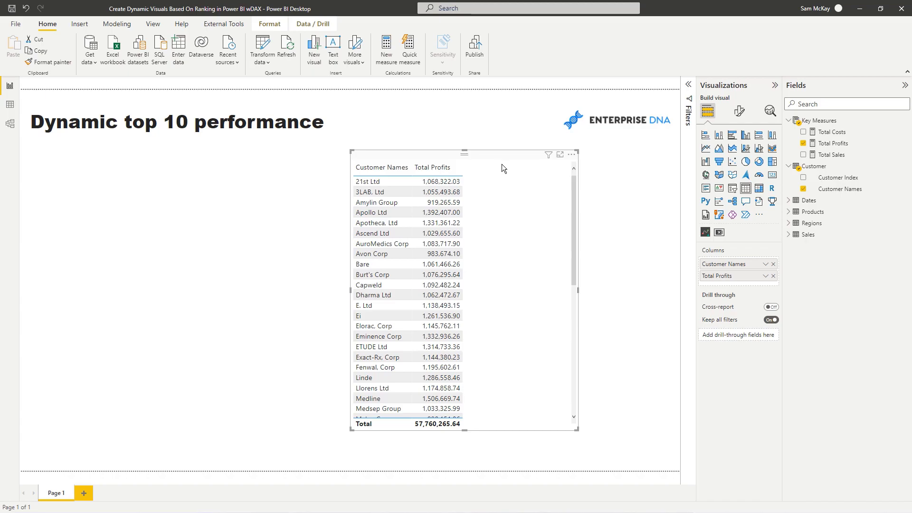
Create a ranking measure in Key Measures: Customer Rank = RANKX( ALL( Customer ), [Total Profits], ,DESC ).
left_click(834, 143)
left_click(359, 55)
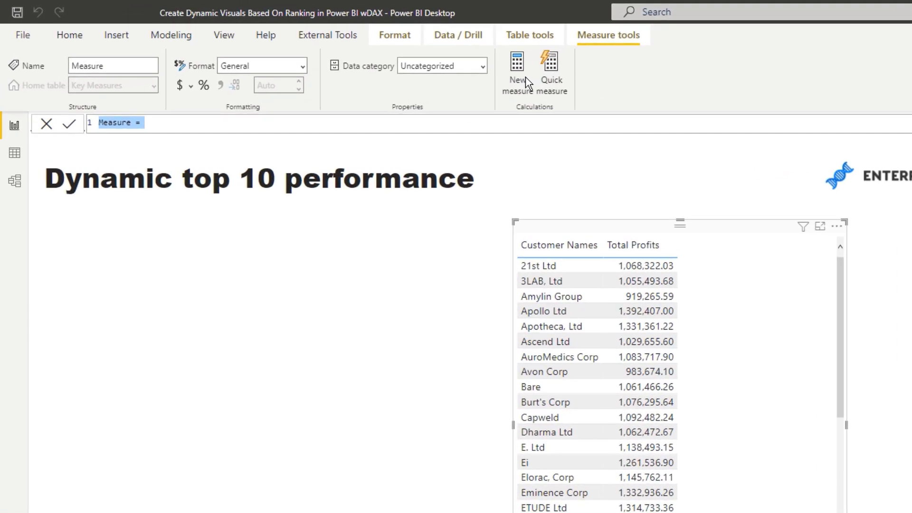
type("Customer Rank = ")
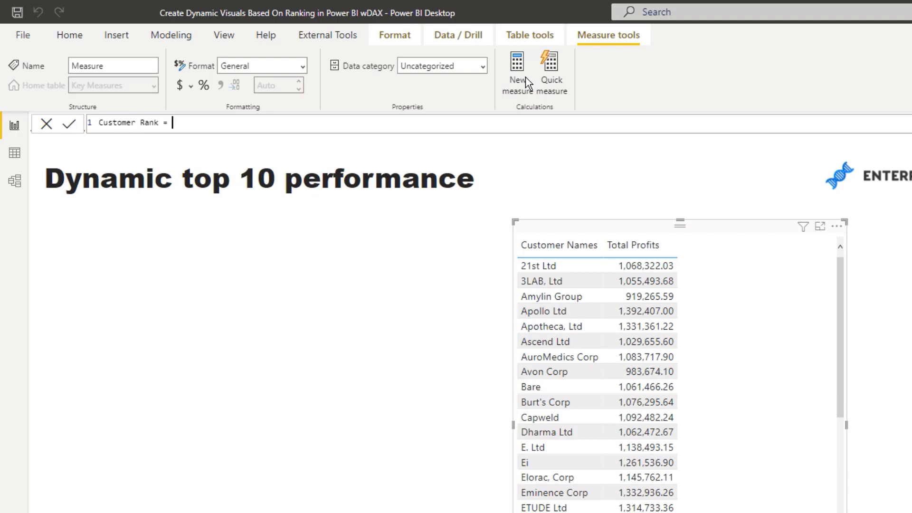
type("RA")
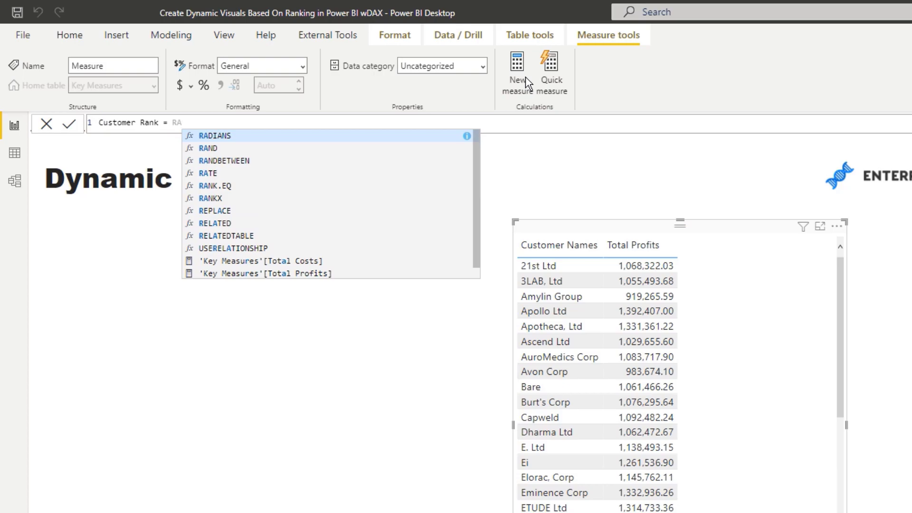
left_click(346, 199)
type("ALL")
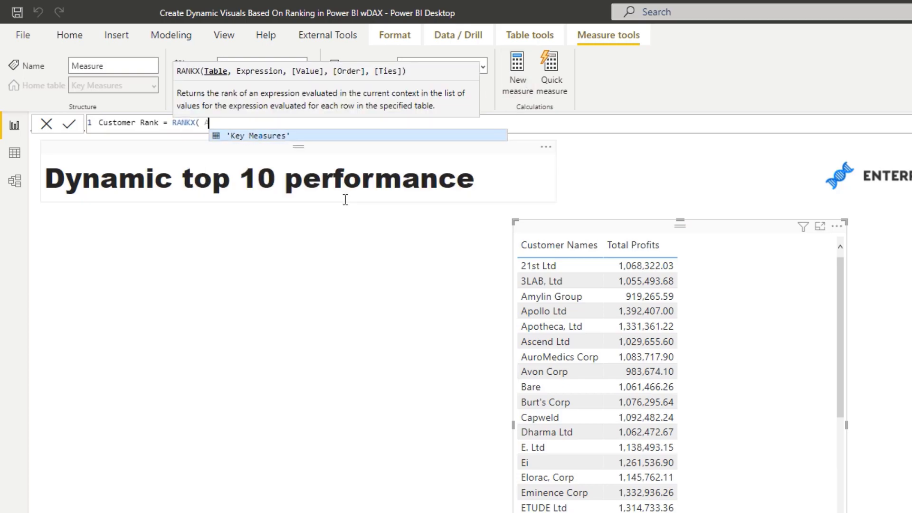
type("(")
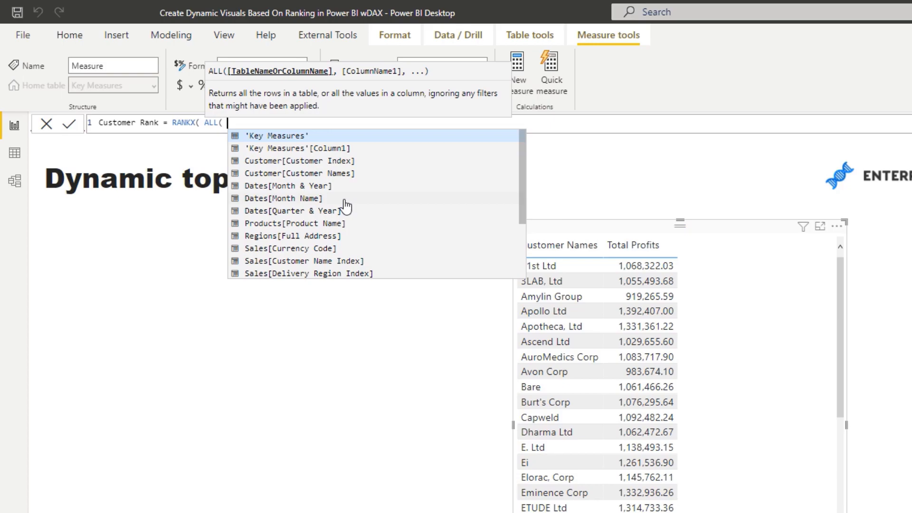
type("Cust")
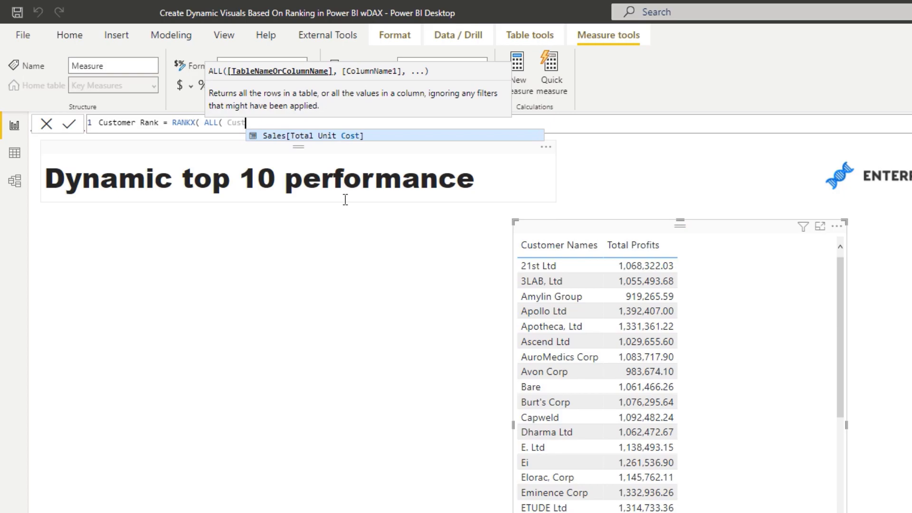
type("omer ")
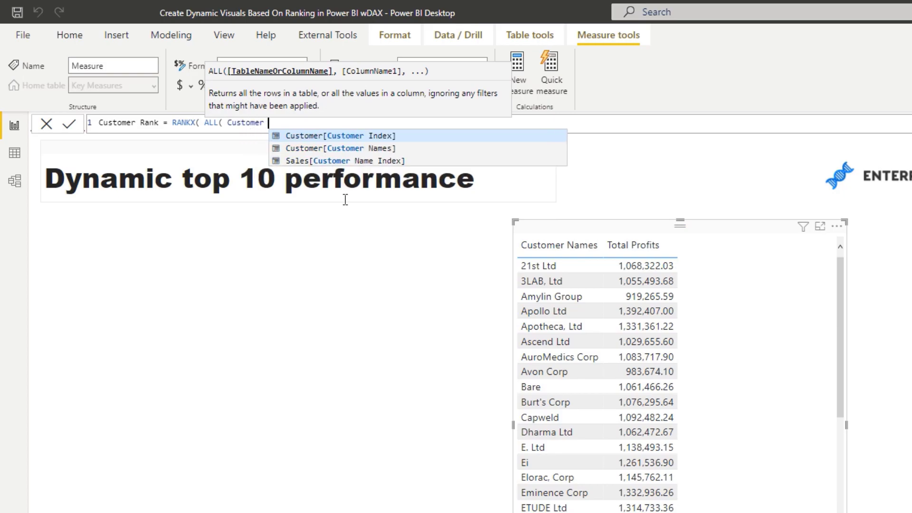
type("), [Total Profit")
key("Tab")
type(", ")
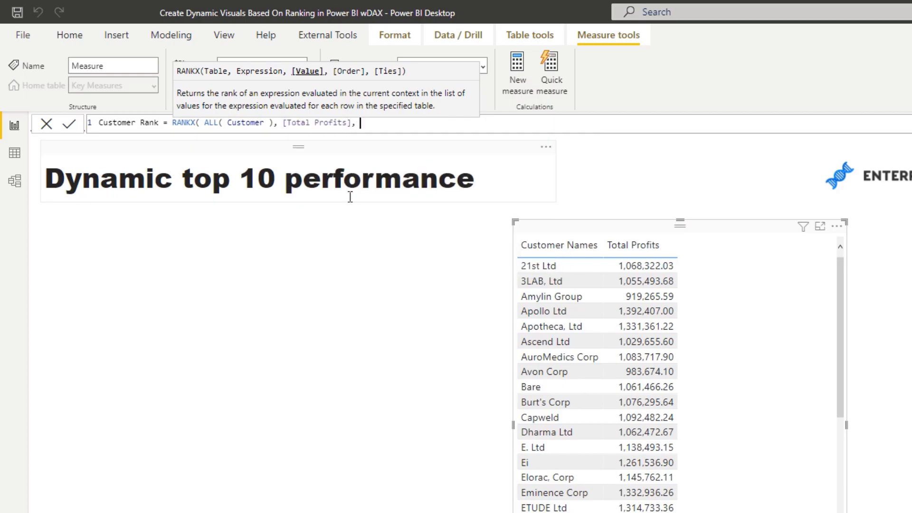
type(" ,DESC")
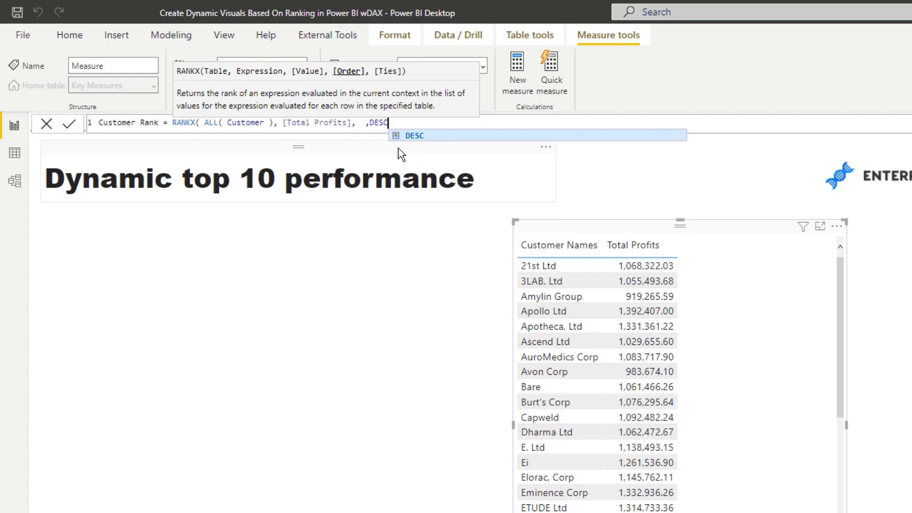
type(" )")
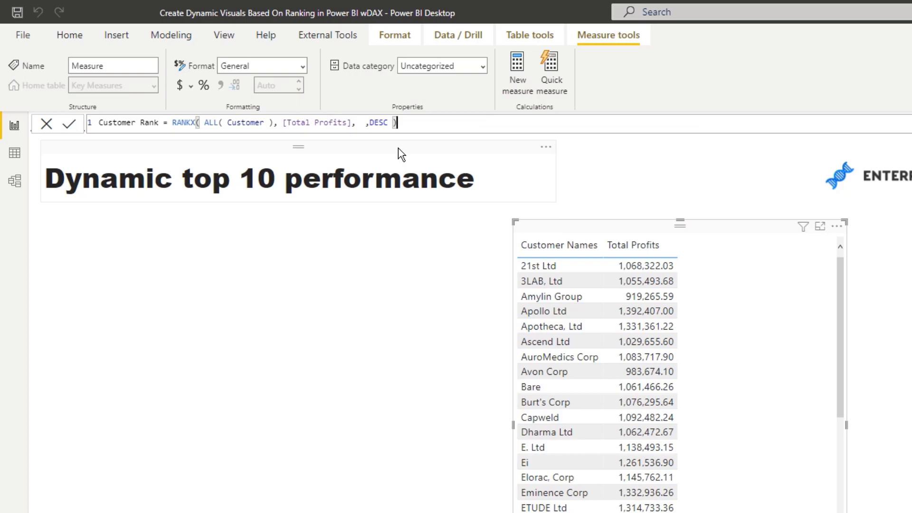
key("Return")
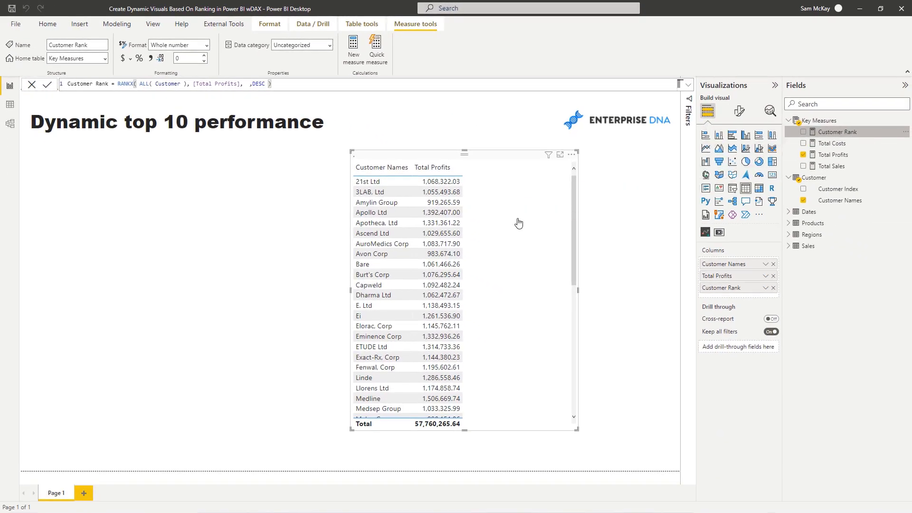
Sort the customer table by Customer Rank in ascending order and check the ranks down to the last customer.
left_click(497, 168)
left_click(497, 168)
scroll(574, 227, "down", 3)
mouse_move(650, 239)
left_mouse_down()
mouse_move(643, 329)
mouse_move(649, 249)
left_mouse_up()
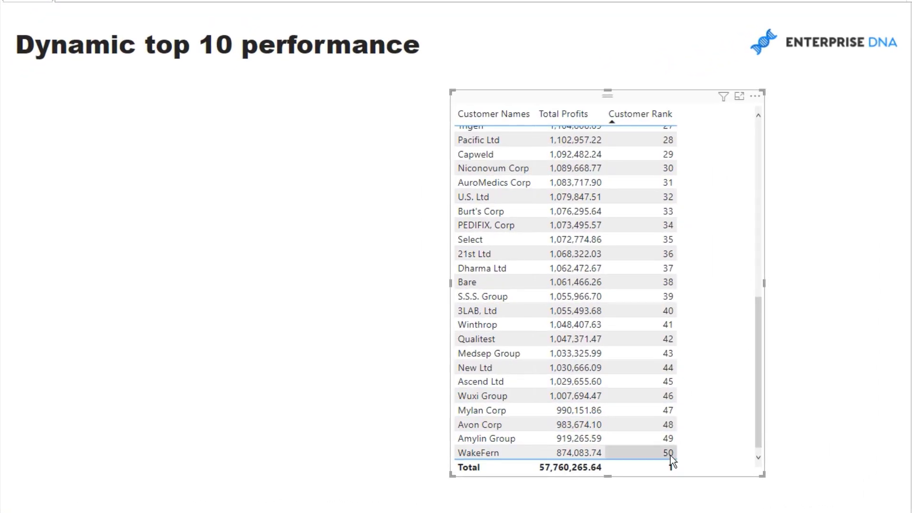
left_click_drag(762, 229, 722, 151)
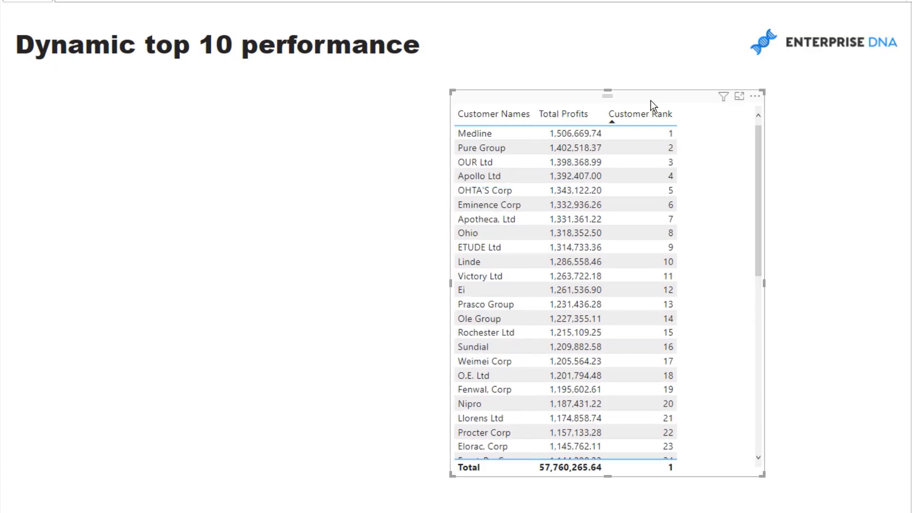
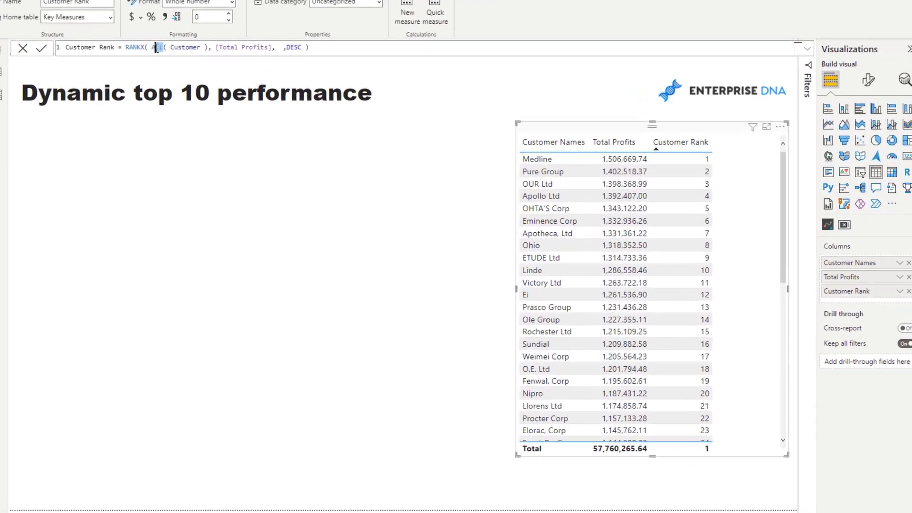
Try the Customer Rank measure without ALL: Customer Rank = RANKX( Customer, [Total Profits], ,DESC ).
double_click(143, 84)
key("BackSpace")
left_click(167, 11)
key("BackSpace")
left_click(211, 10)
key("BackSpace")
key("BackSpace")
type(",")
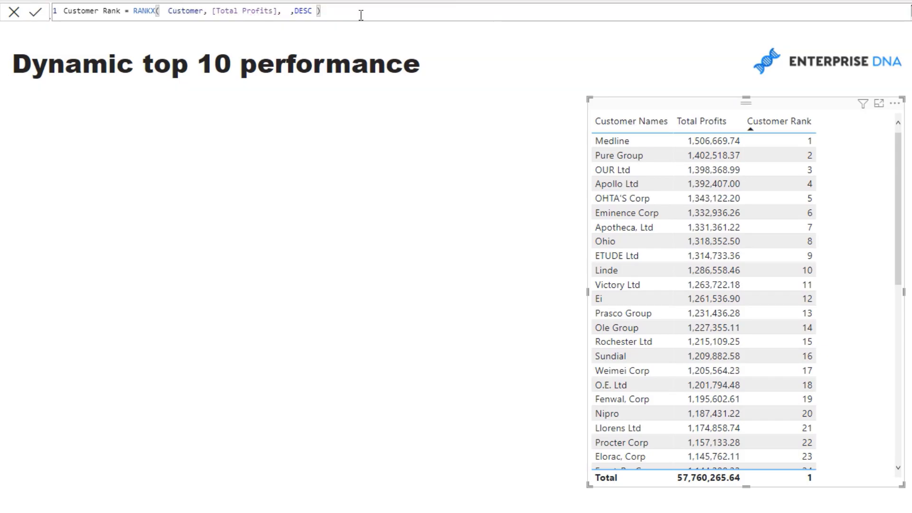
key("Return")
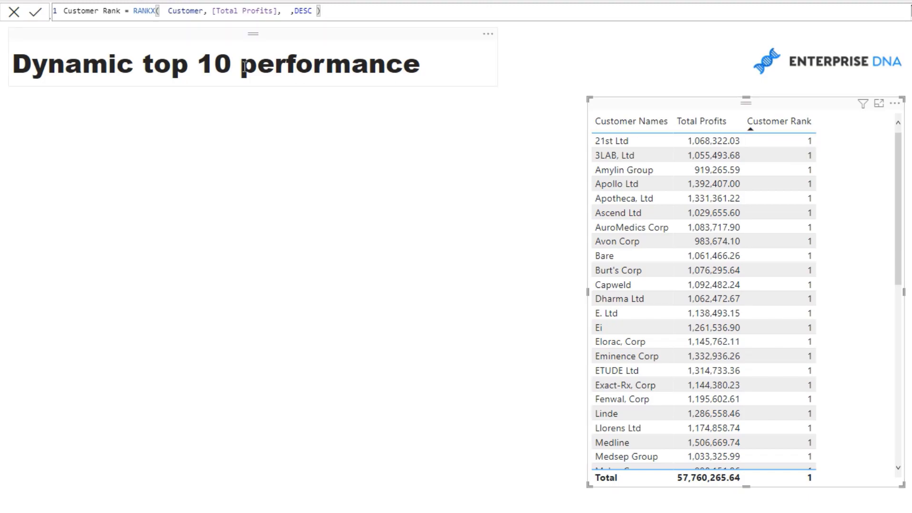
Restore the measure to Customer Rank = RANKX( ALL( Customer ), [Total Profits], ,DESC ) and nudge the customer table slightly.
key("Right")
type("ALL(")
left_click(222, 10)
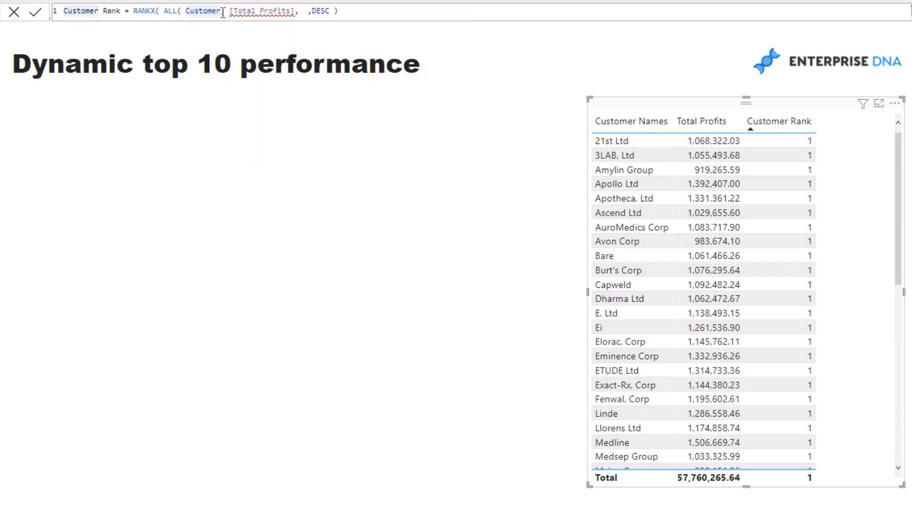
type("),")
key("Return")
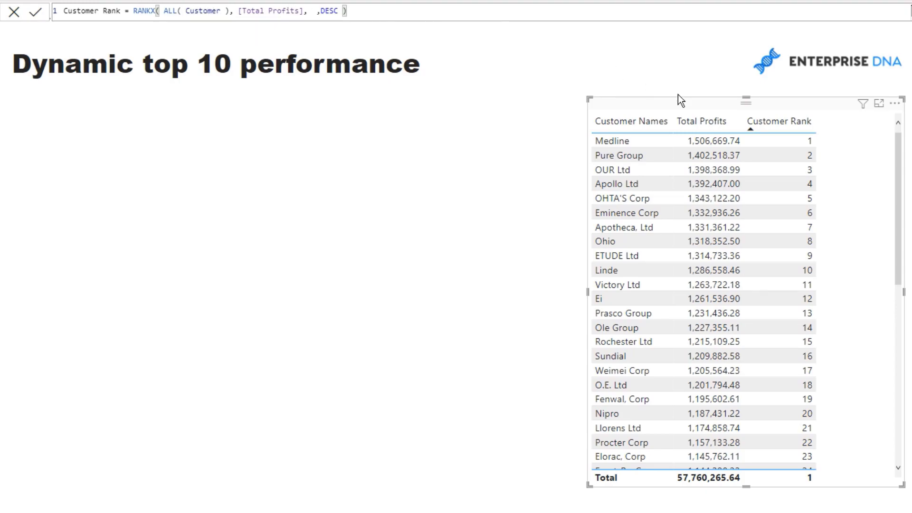
mouse_move(707, 110)
left_mouse_down()
mouse_move(430, 123)
mouse_move(647, 120)
mouse_move(696, 107)
left_mouse_up()
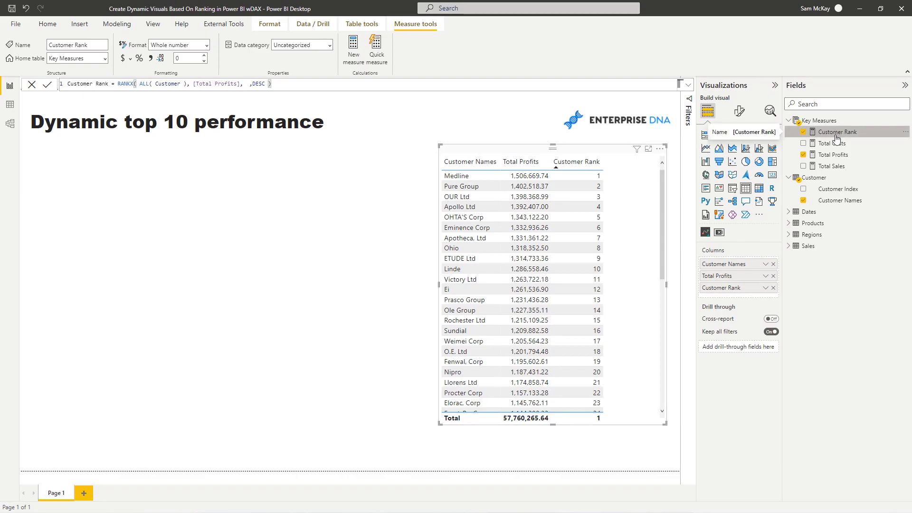
Create a measure in Key Measures: Top 10 Customer Profits = IF( [Customer Rank] <= 10, [Total Profits], BLANK() ).
left_click(357, 61)
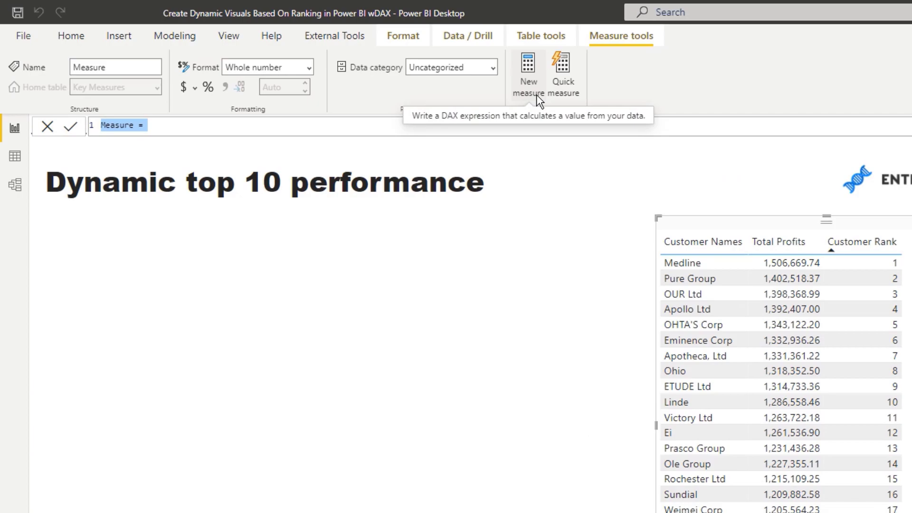
type("T")
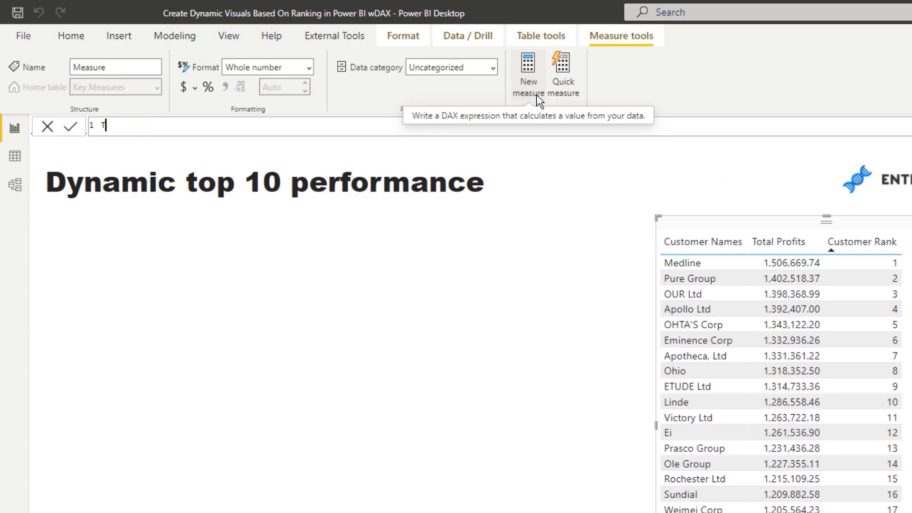
type("op 10 Customer Profits =")
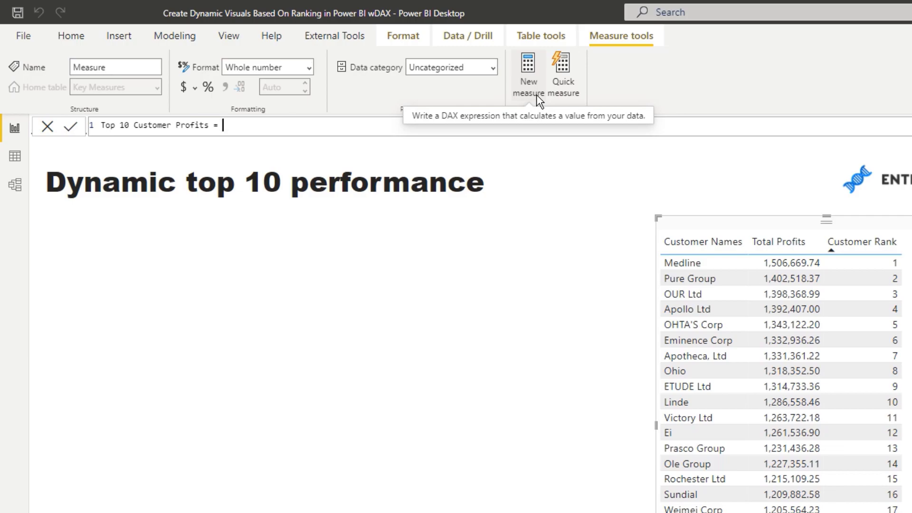
type("IF(")
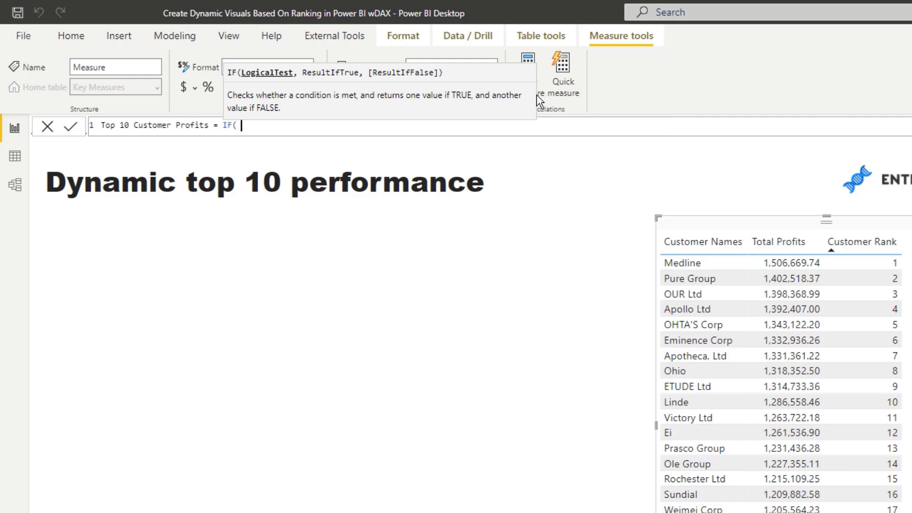
type(" Cus")
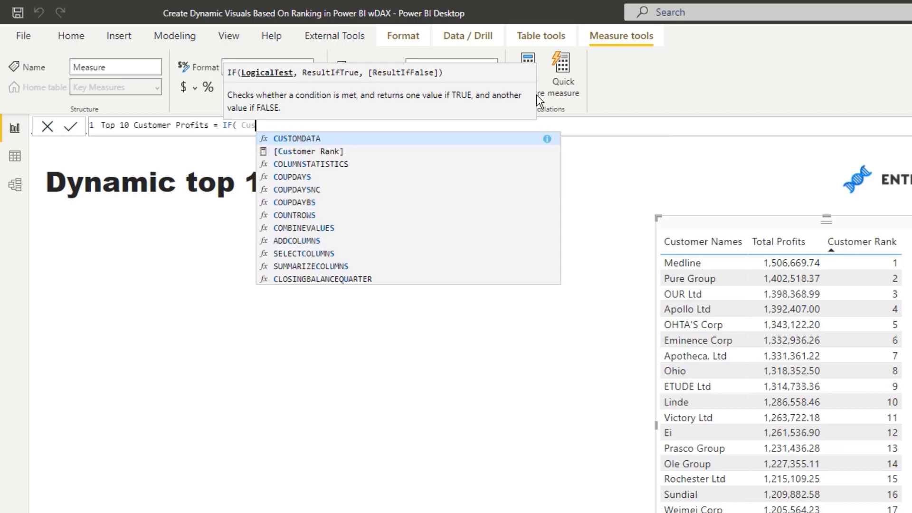
left_click(402, 152)
type("<= 10")
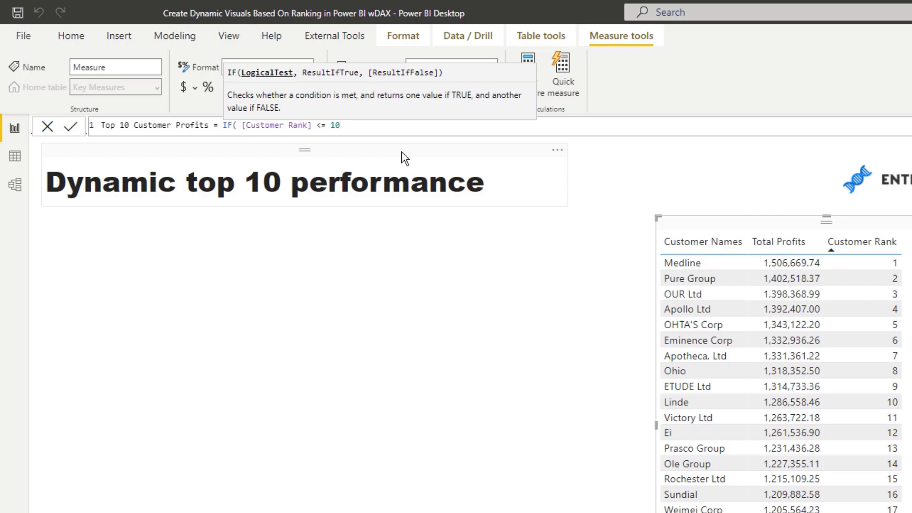
type(",")
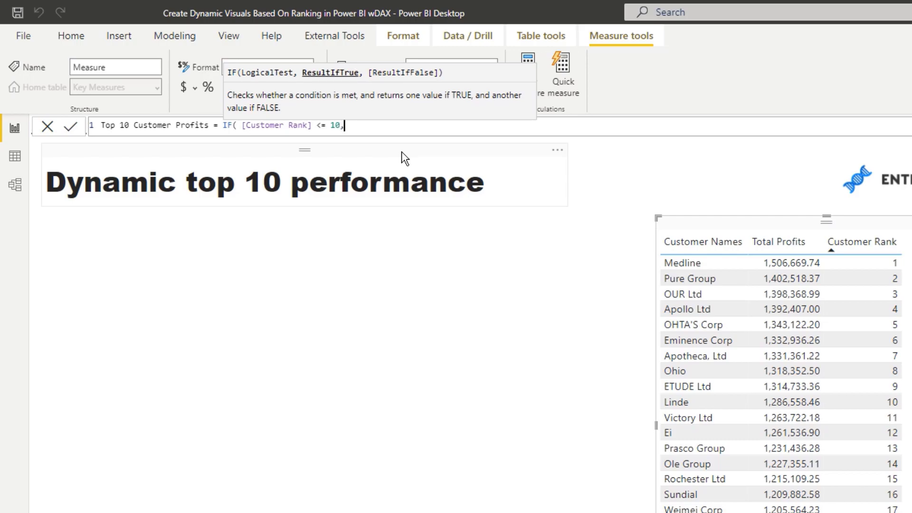
type(" [Total Profit")
left_click(422, 200)
type(", bl")
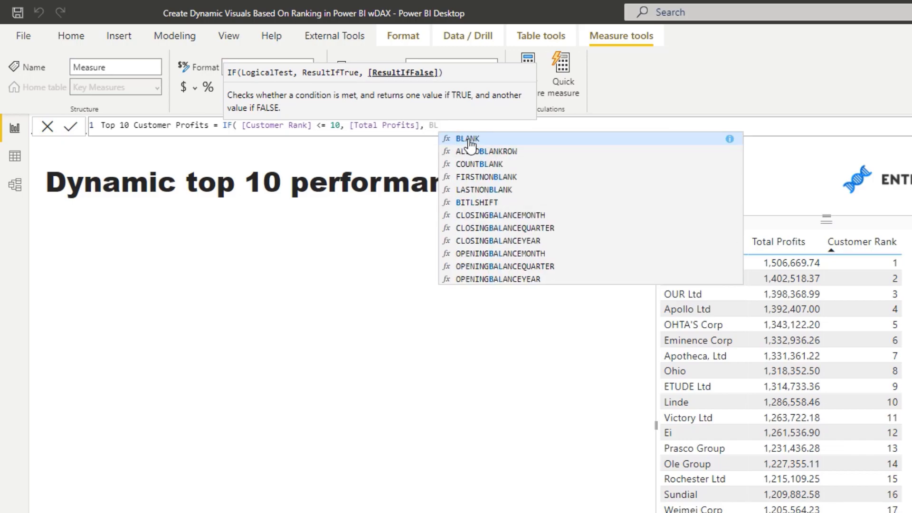
key("Tab")
type(") )")
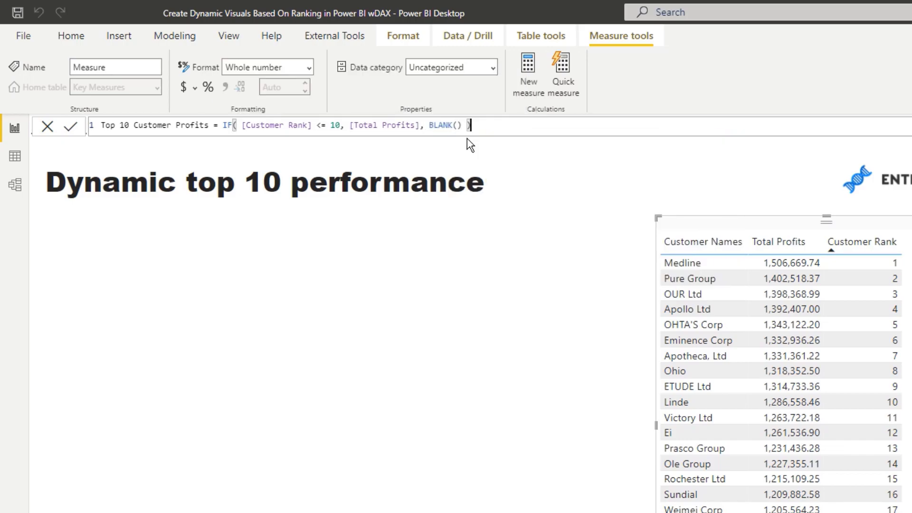
key("Return")
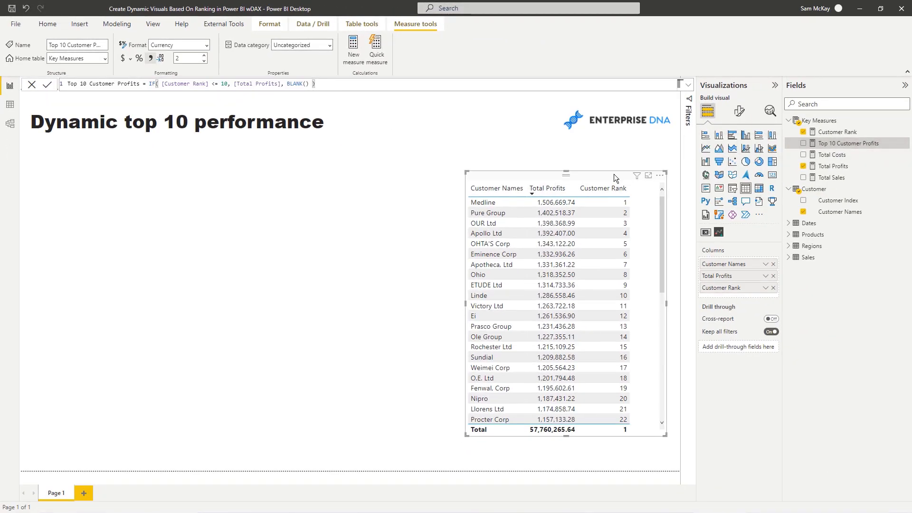
Duplicate the customer ranking table and place the copy beside the original, to its left.
left_click(600, 173)
key("ctrl+c")
key("ctrl+v")
left_click_drag(600, 172, 384, 178)
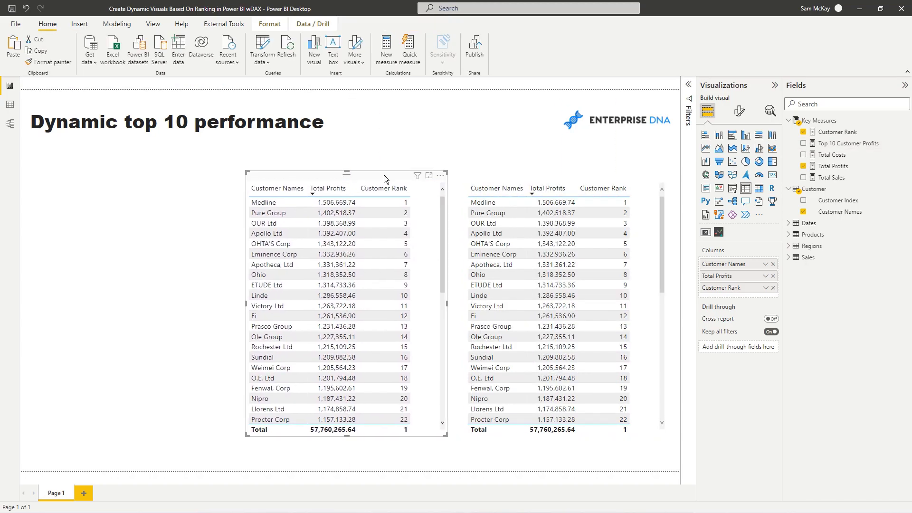
Replace Total Profits and Customer Rank in the copied table with the Top 10 Customer Profits measure.
left_click(773, 288)
left_click(773, 276)
left_click_drag(839, 143, 732, 275)
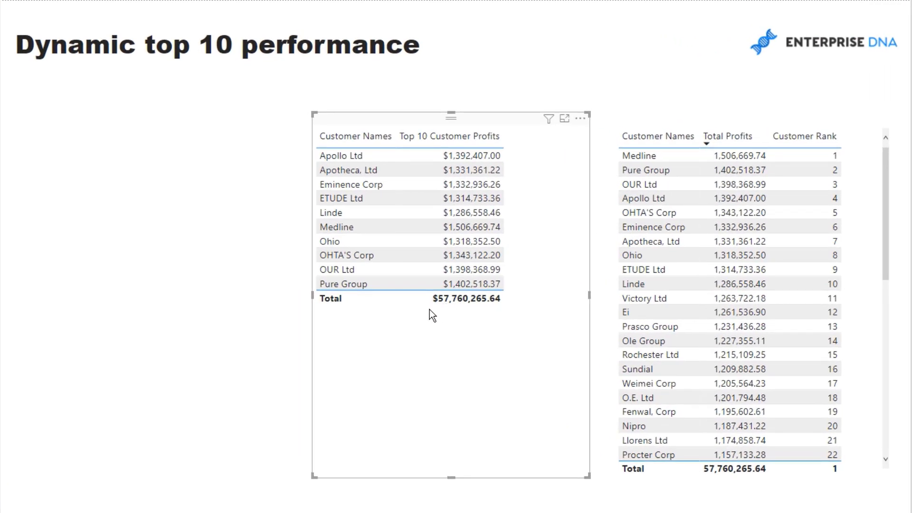
left_click(347, 187)
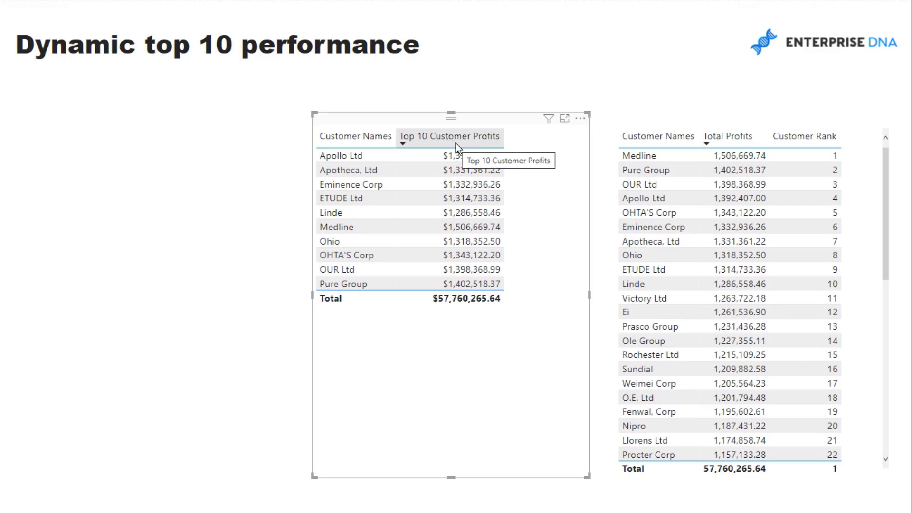
Remove Customer Rank from the original table and narrow it, and move the top 10 table further left on the page.
left_click(853, 199)
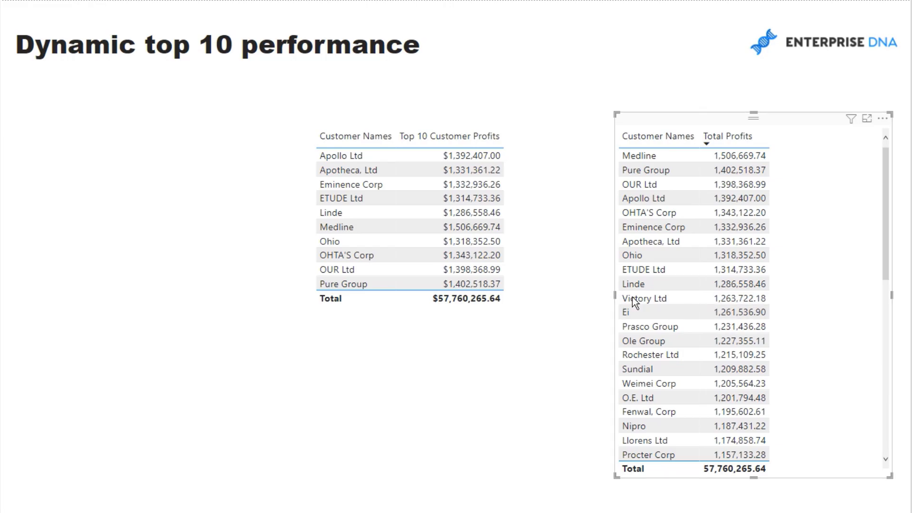
left_click_drag(616, 295, 712, 291)
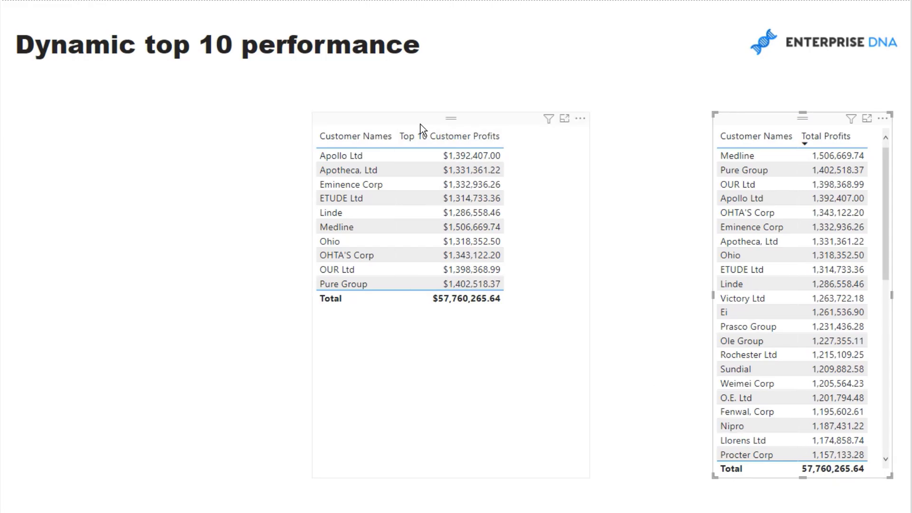
left_click_drag(418, 125, 272, 125)
Add a card showing Top 10 Customer Profits, shrink its height slightly and place it between the page title and the logo.
left_click_drag(849, 143, 451, 173)
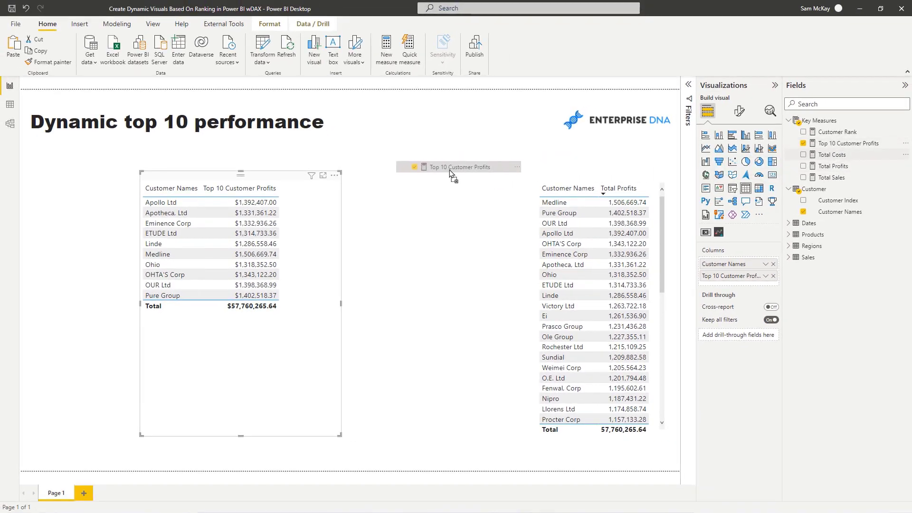
left_click(772, 175)
left_click_drag(524, 137, 437, 125)
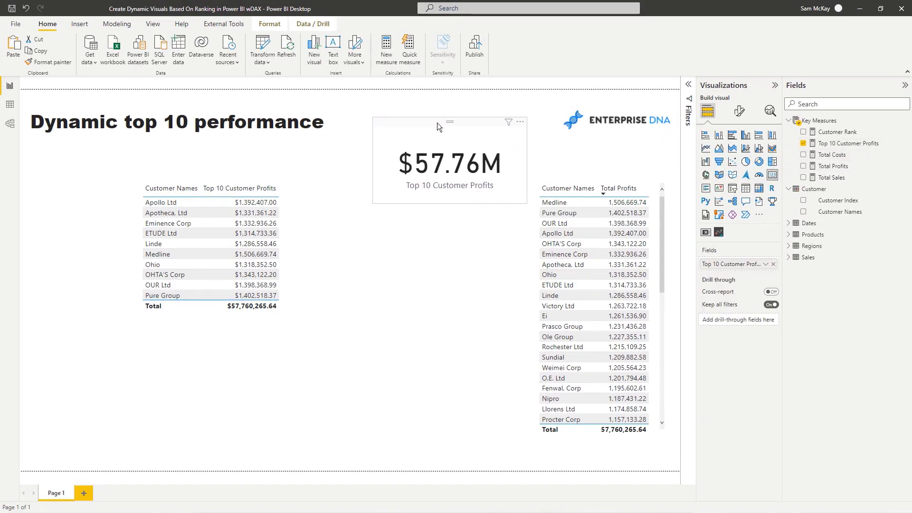
left_click_drag(451, 199, 451, 190)
left_click_drag(449, 114, 446, 121)
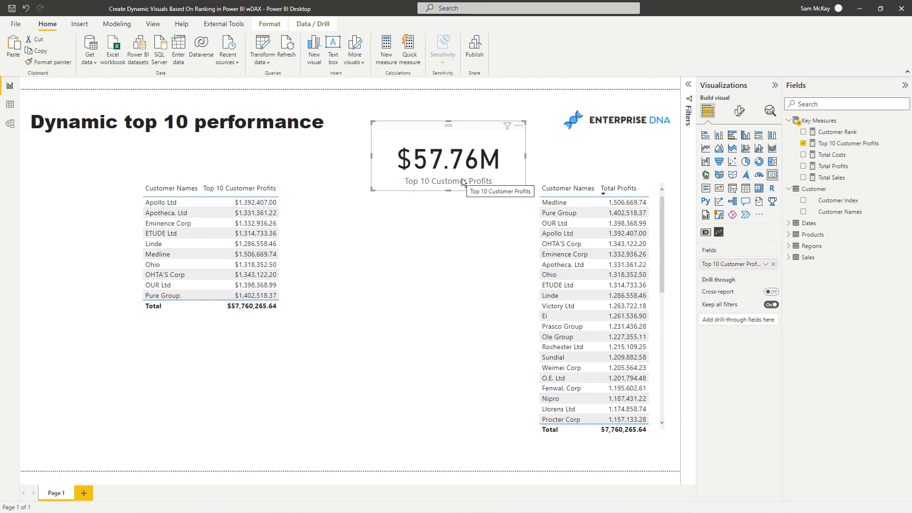
left_click_drag(446, 146, 447, 136)
Move the top 10 customers table closer to the page's centre and widen it slightly.
left_click_drag(256, 174, 314, 186)
left_click_drag(399, 444, 399, 437)
left_click(407, 251)
left_click_drag(398, 187, 402, 176)
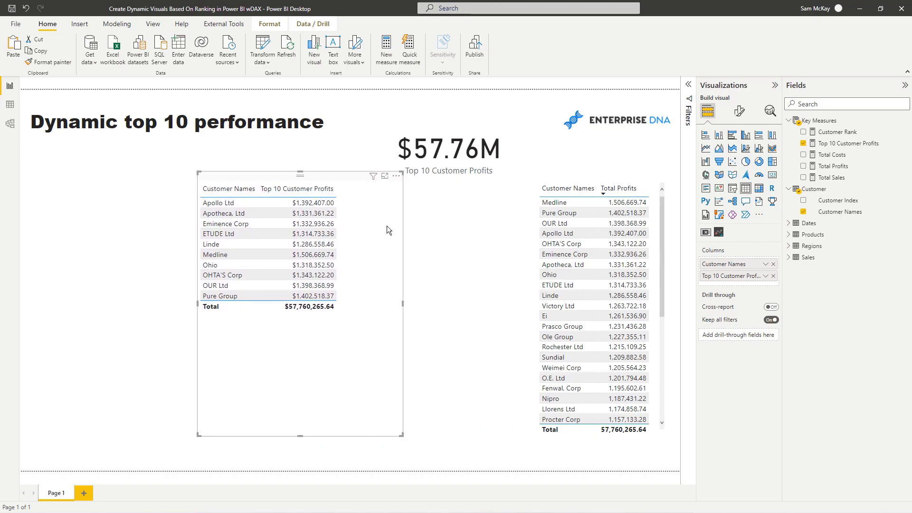
Put IF( ISFILTERED( Customer[Customer Names] ), on its own line before the existing IF expression in the Top 10 Customer Profits measure.
left_click(838, 144)
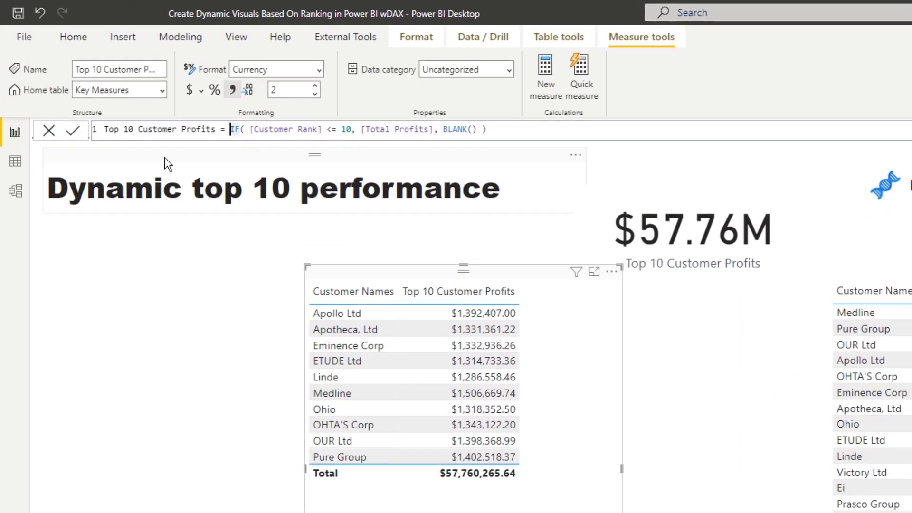
key("shift+Return")
type("IF( ")
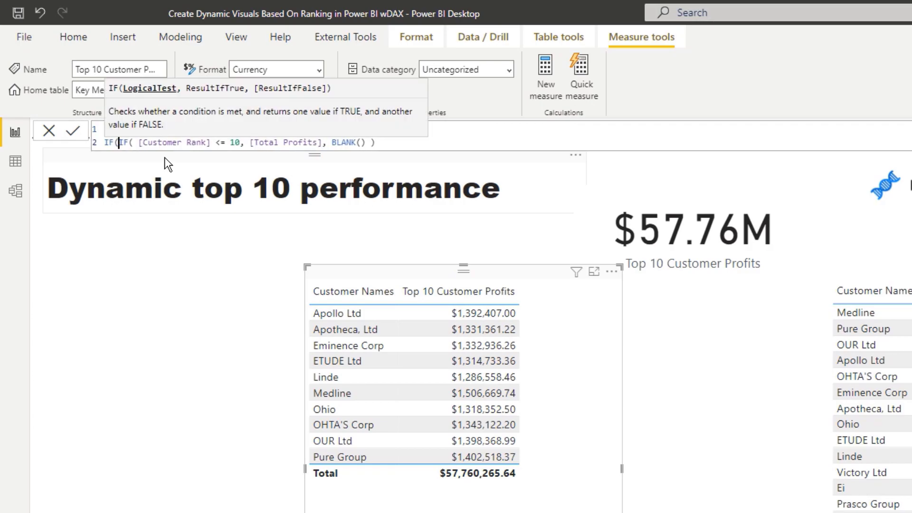
type("ISFILTERED( Cus")
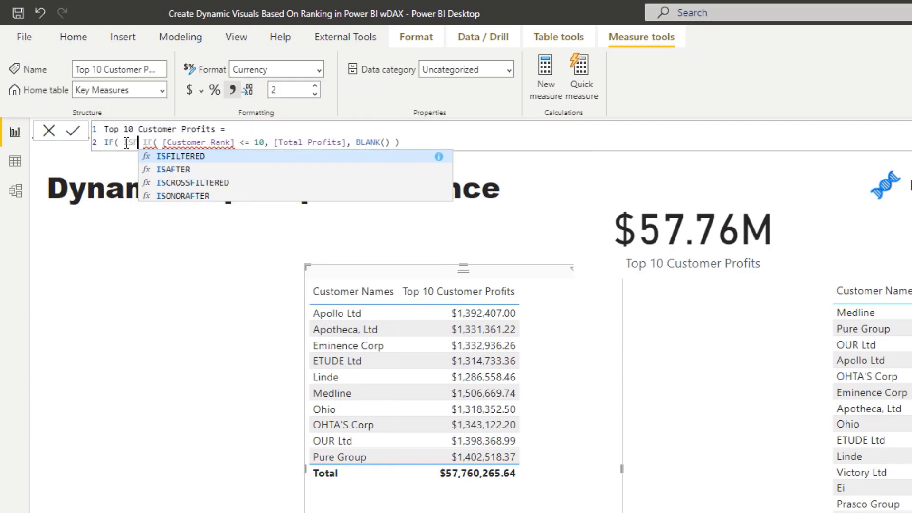
type("tomer")
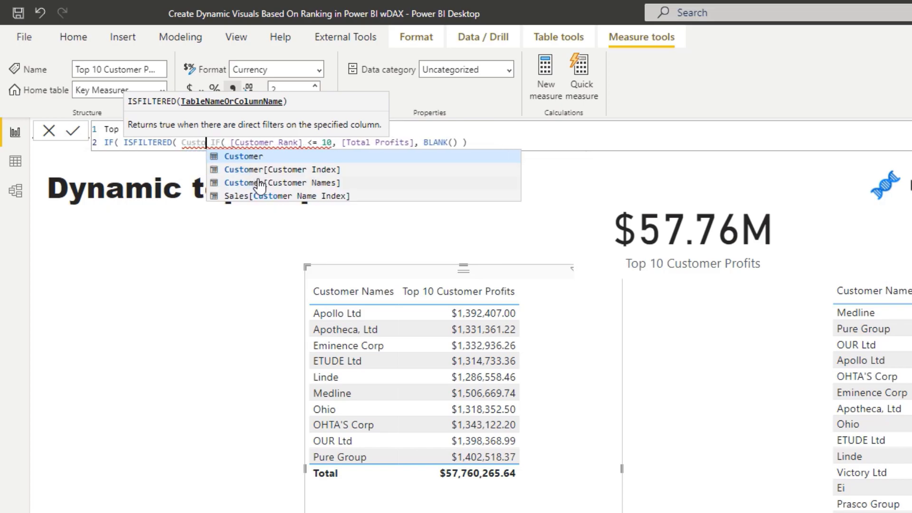
left_click(263, 183)
type(")")
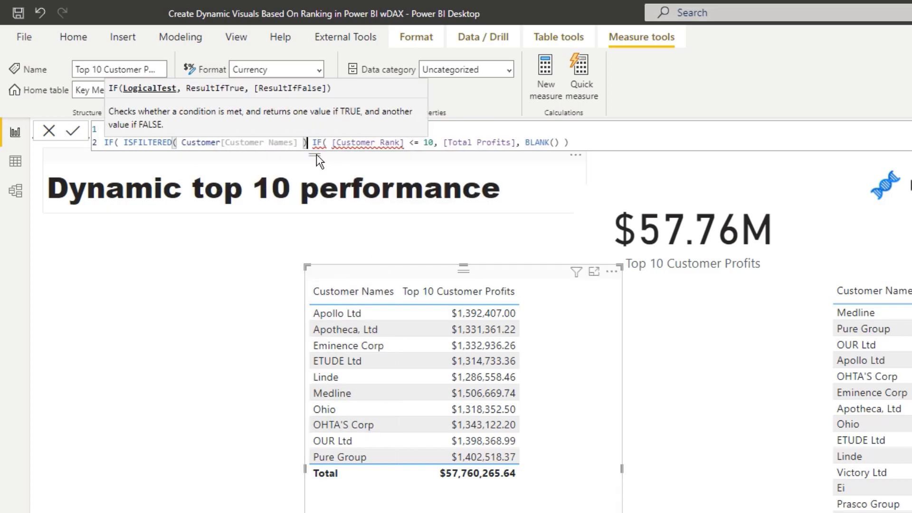
type(",")
key("shift+Return")
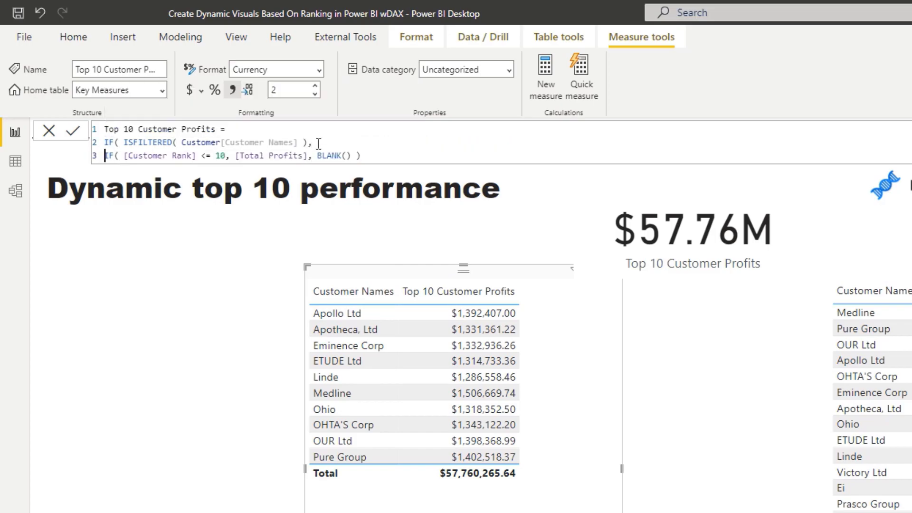
End the inner IF line of the Top 10 Customer Profits measure with a comma and begin CALCULATE( [Total Profits] on a new line.
left_click_drag(403, 153, 131, 142)
left_click(119, 156)
left_click(375, 154)
type(",")
key("shift+Return")
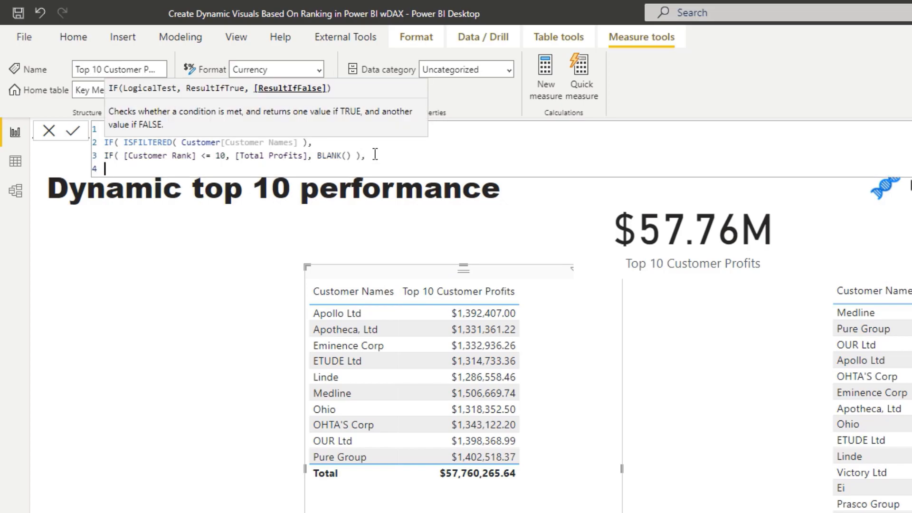
type("CAL")
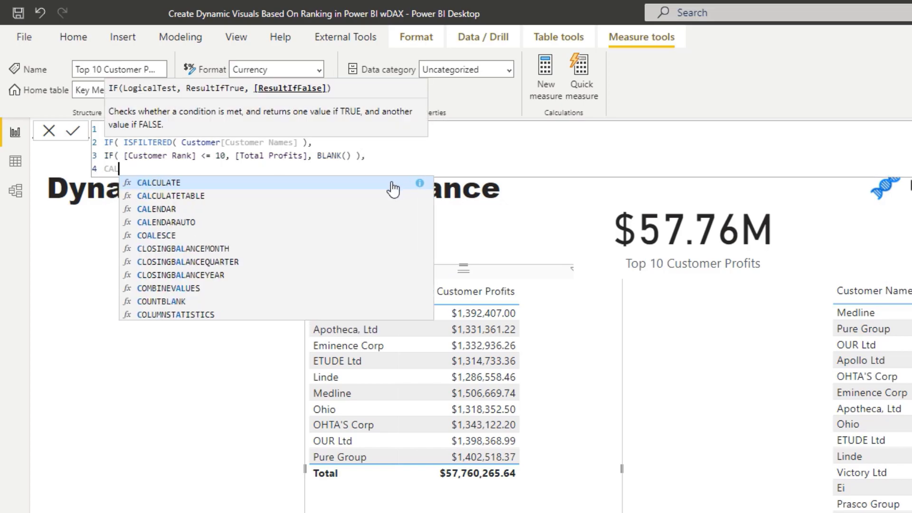
left_click(392, 184)
type("Tot")
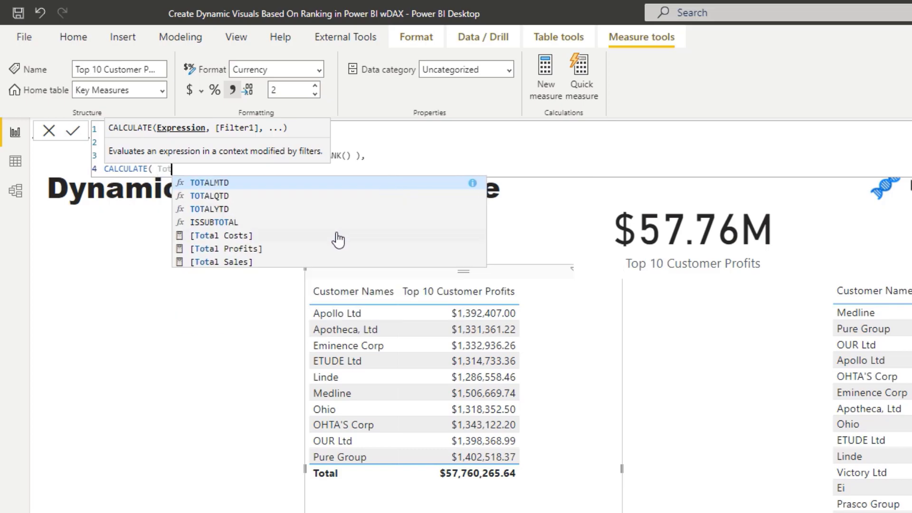
left_click(311, 249)
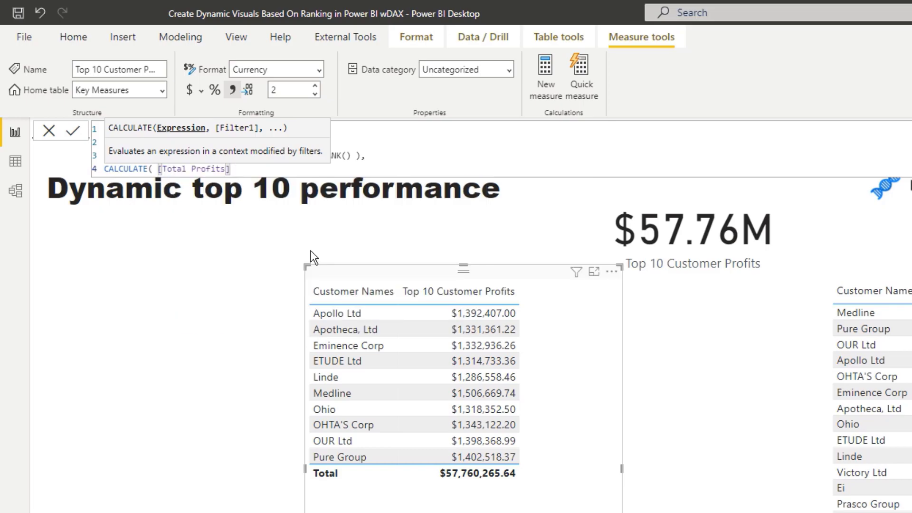
Add a TOPN filter to the CALCULATE, returning 10 rows from VALUES( Customer[Customer Names] ).
type(",")
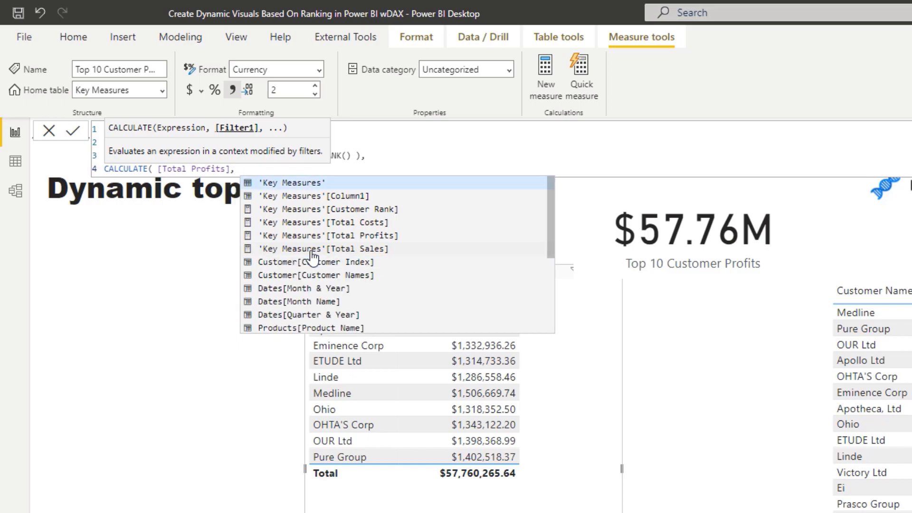
type(" TOPN")
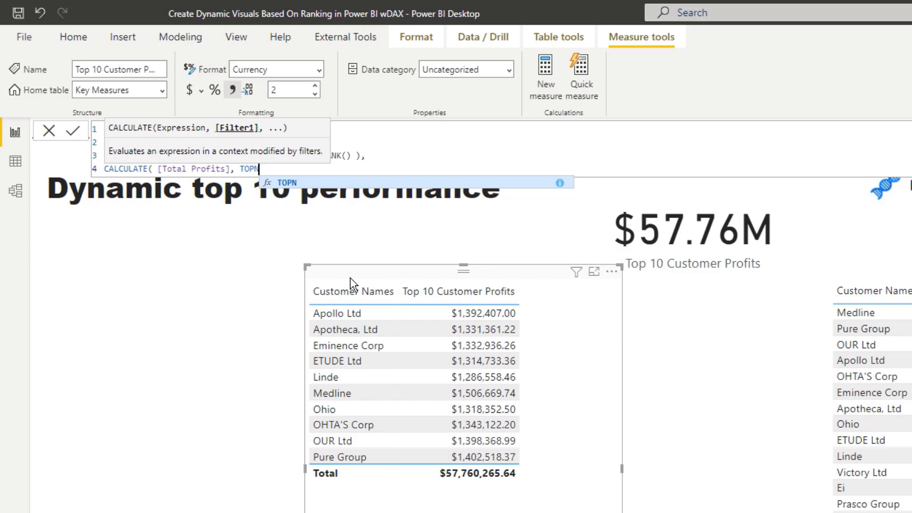
type("(")
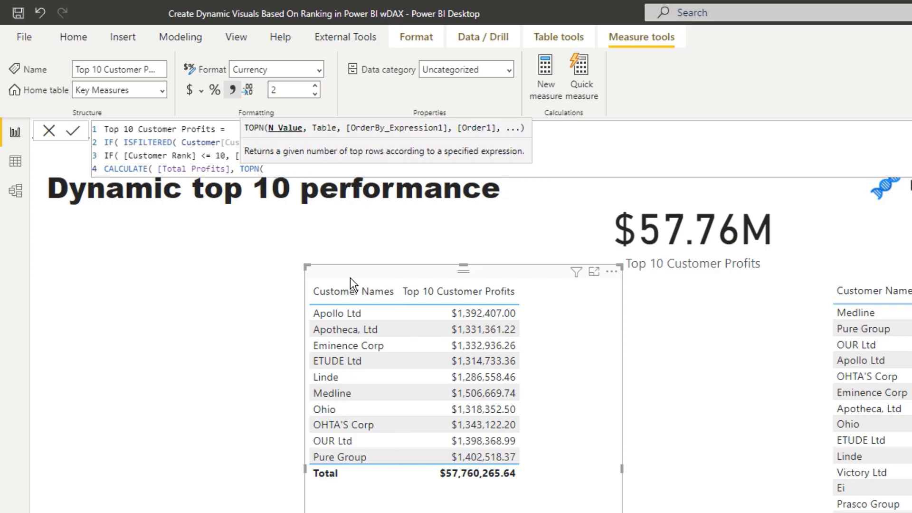
type(" 10,")
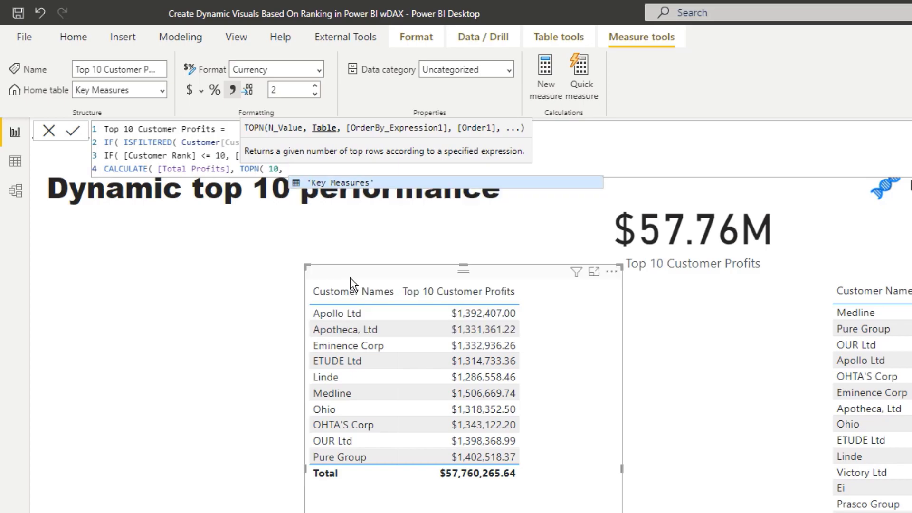
type(" VALUES(")
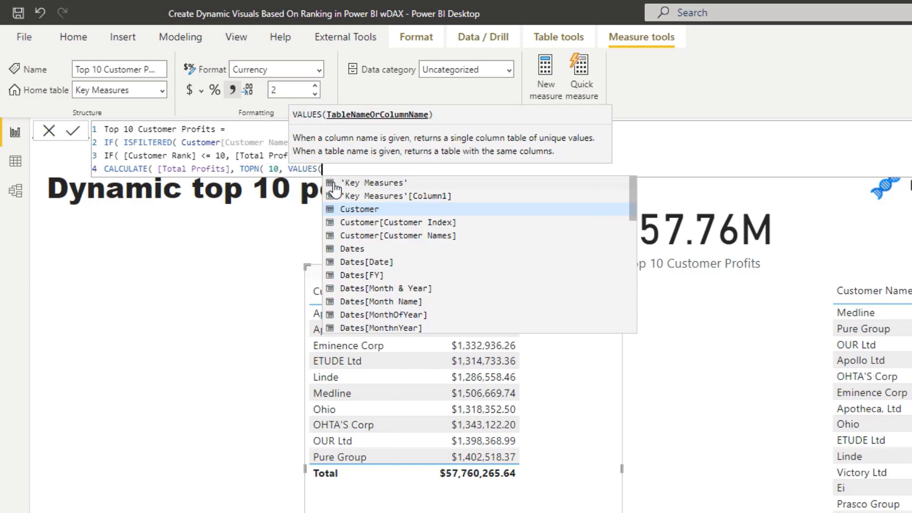
left_click(390, 223)
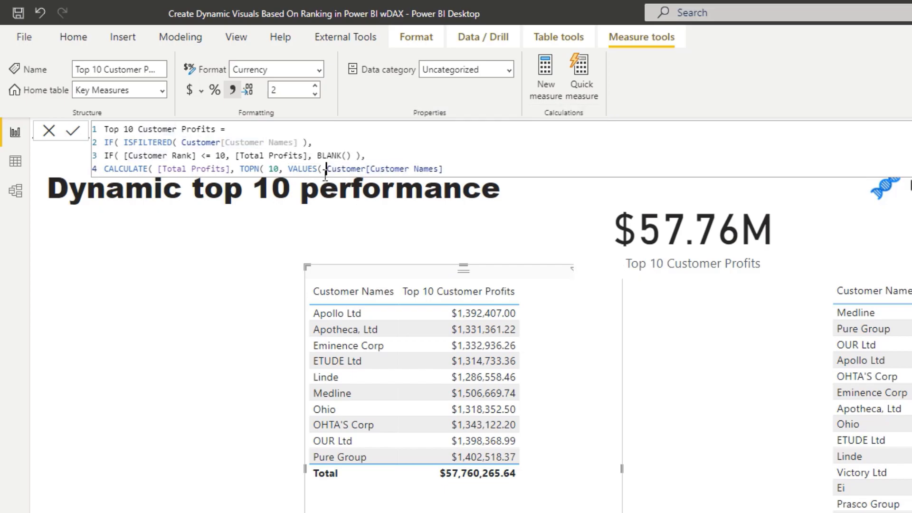
type(")")
type(",")
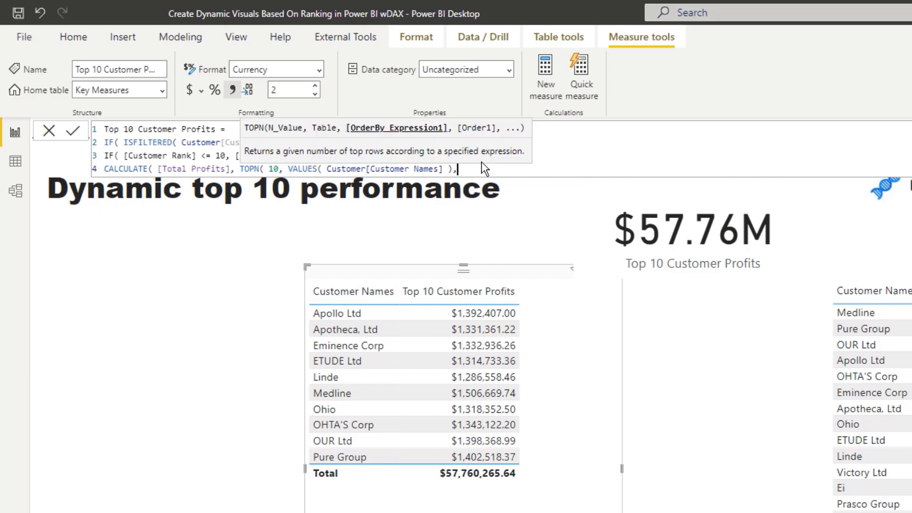
Order the TOPN by [Total Profits], close all open brackets and commit the measure.
type(" [Tot")
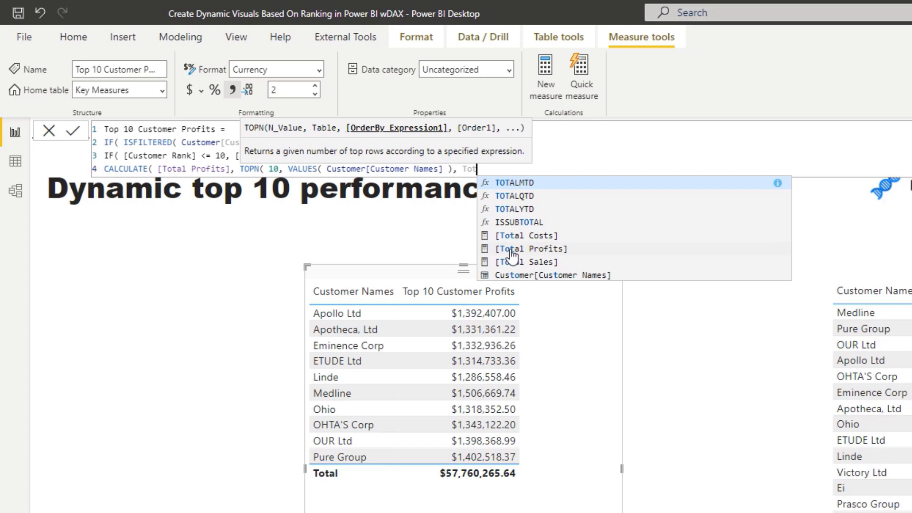
left_click(510, 249)
type(") )")
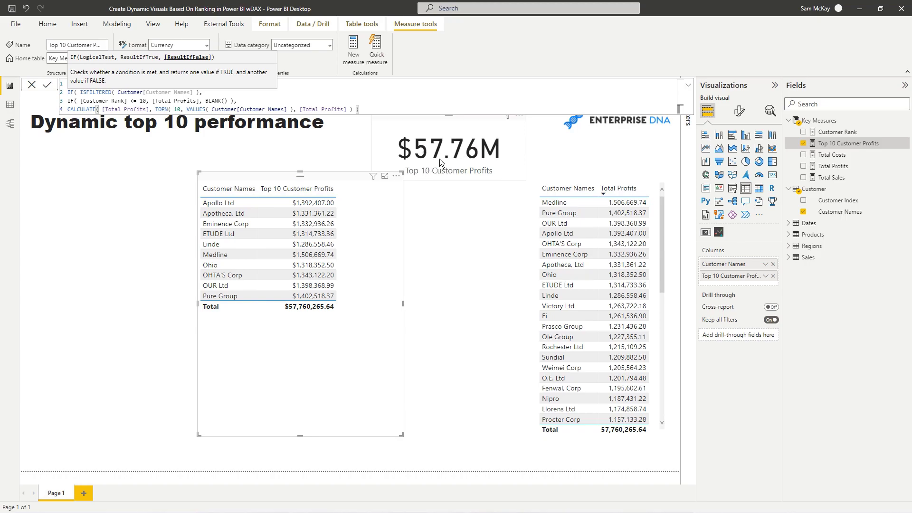
type(")")
key("Return")
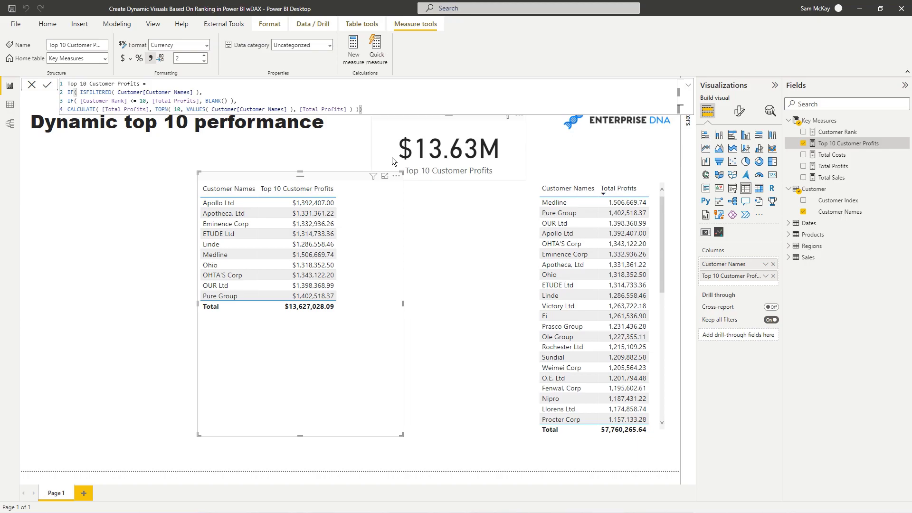
Nudge the Top 10 Customer Profits card slightly upward and convert the top 10 customers table to a stacked bar chart.
left_click(517, 171)
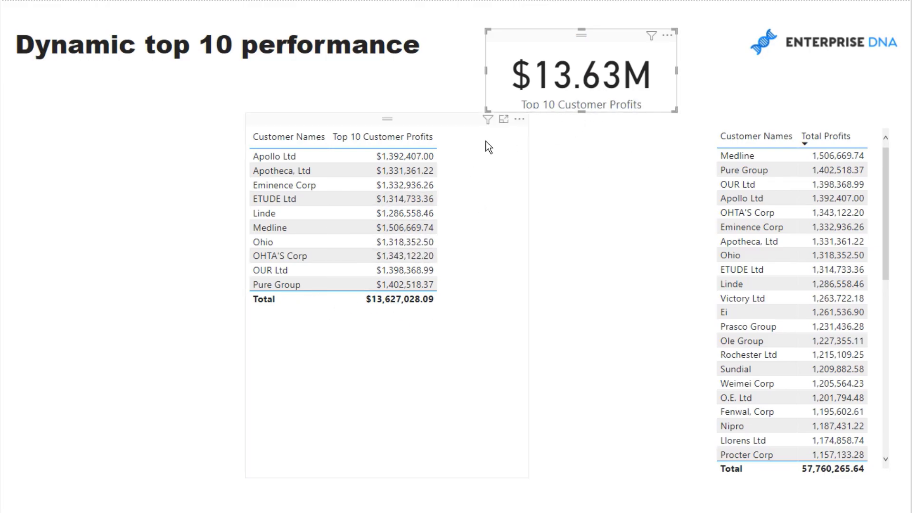
left_click(297, 116)
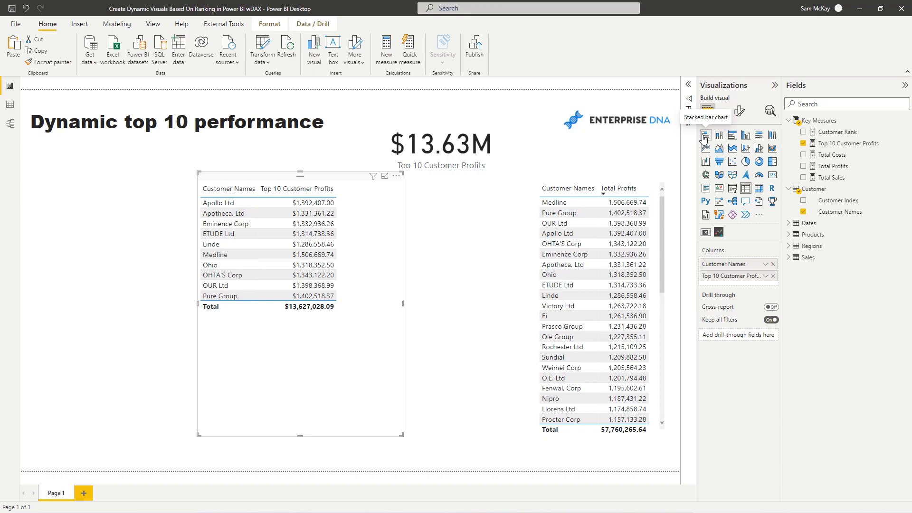
left_click(705, 136)
left_click(397, 176)
mouse_move(430, 234)
left_click(508, 244)
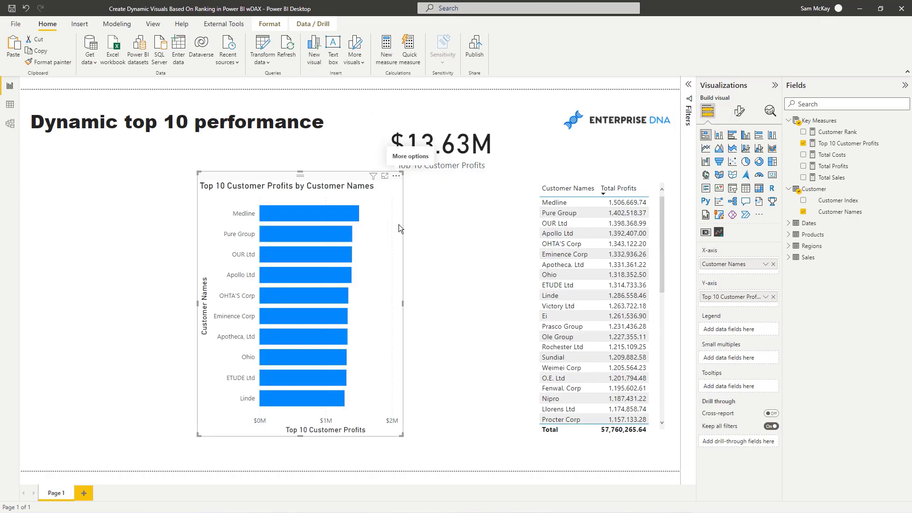
Resize the bar chart and place it directly beside the customer table, with its top edge raised to just below the card.
left_click_drag(403, 303, 430, 308)
left_click_drag(373, 177, 423, 188)
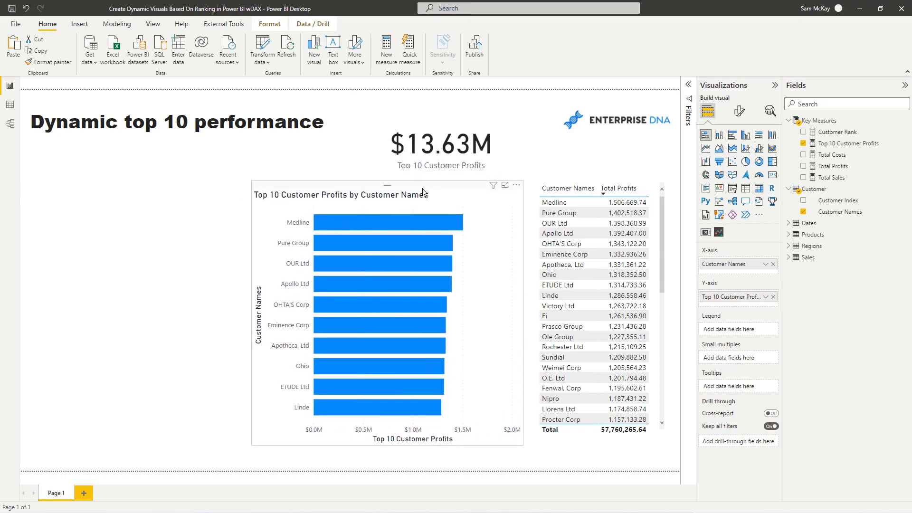
left_click_drag(256, 312, 278, 312)
left_click_drag(403, 181, 402, 171)
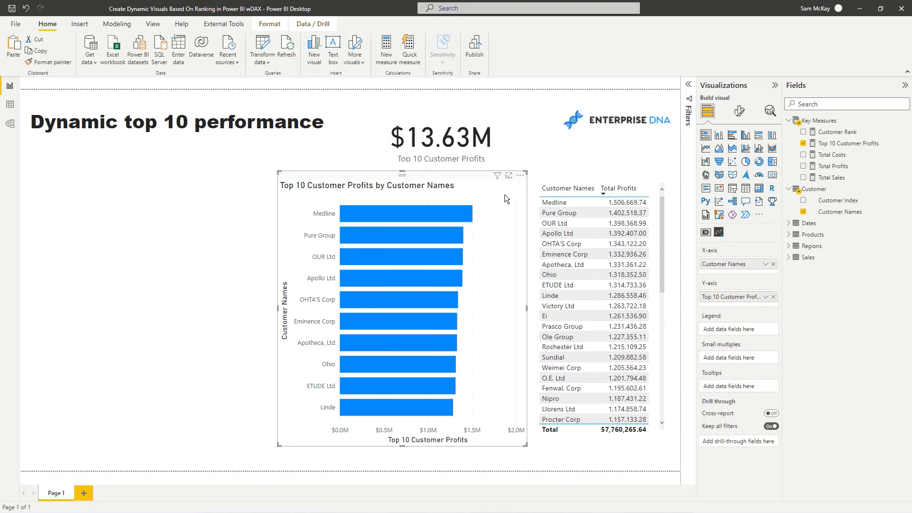
Turn on data labels for the bar chart and set their display units to None.
left_click(739, 112)
left_click(770, 338)
left_click(720, 415)
scroll(739, 380, "down", 3)
left_click(739, 376)
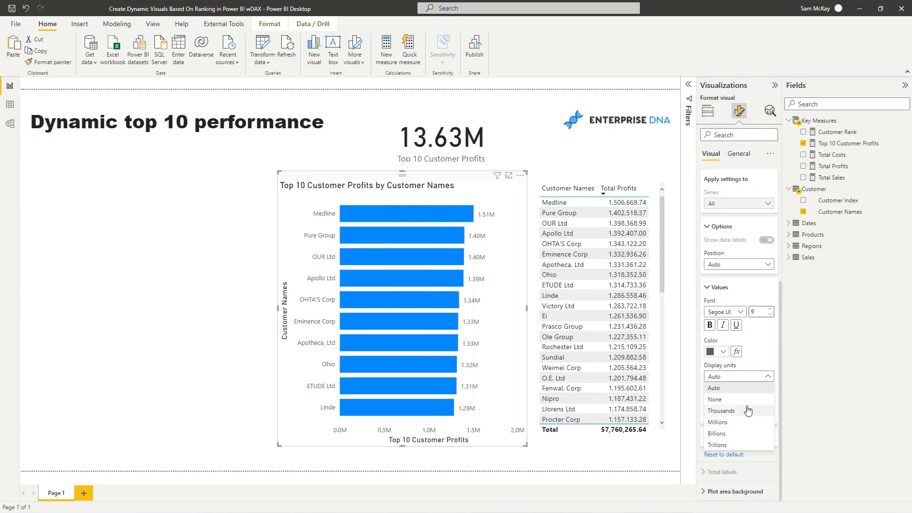
left_click(745, 400)
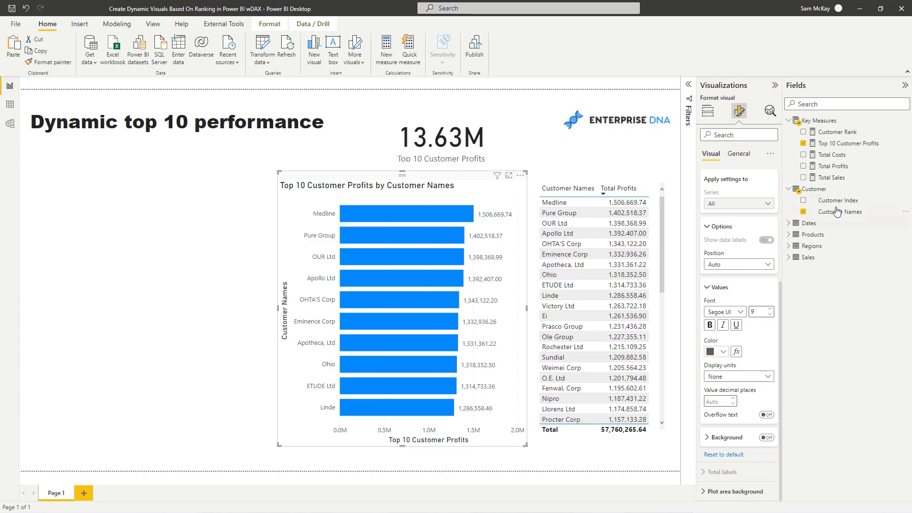
Format the Top 10 Customer Profits measure as $ English (United States) currency.
left_click(849, 143)
left_click(130, 59)
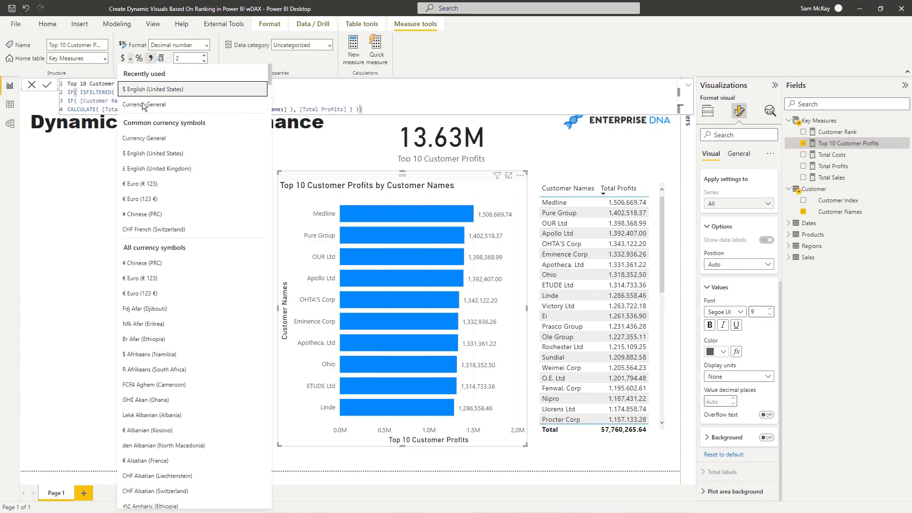
left_click(147, 153)
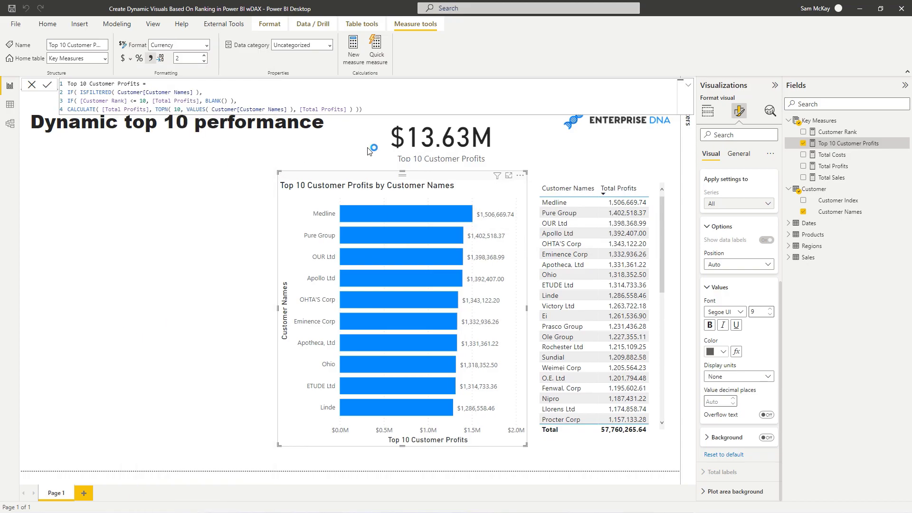
left_click(182, 216)
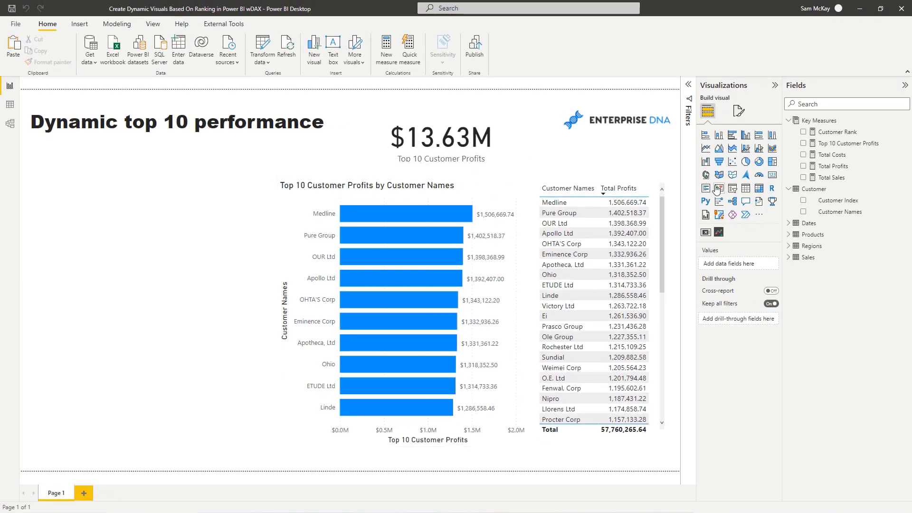
Add a table of Product Name and Total Profits in the empty area beside the bar chart, and make it narrower and shorter.
left_click(789, 235)
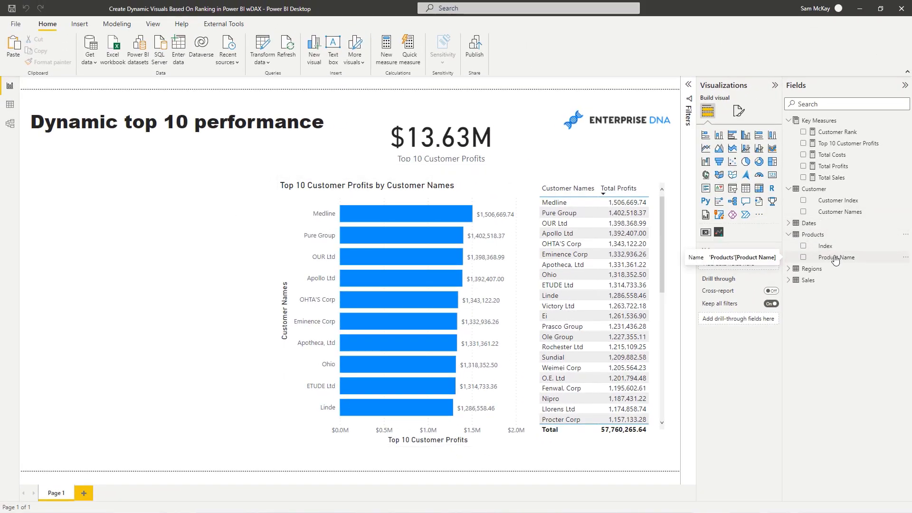
left_click_drag(835, 260, 106, 238)
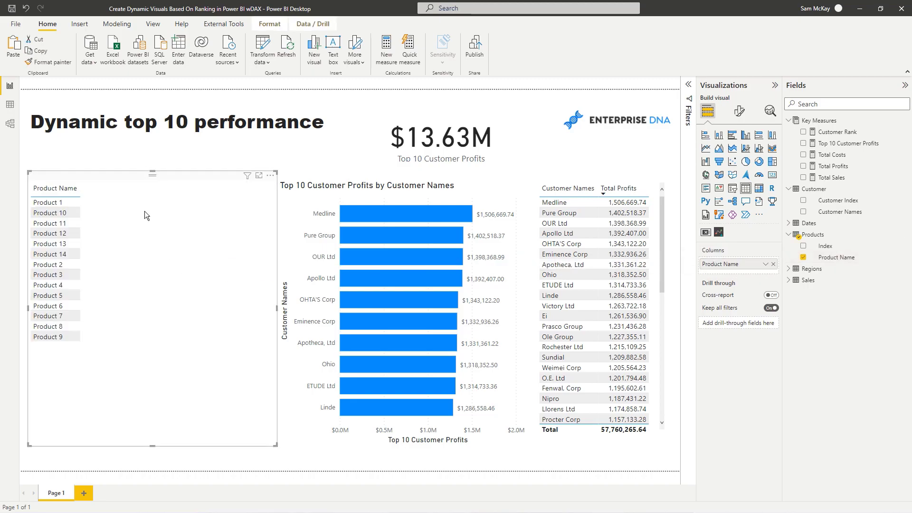
left_click_drag(29, 307, 173, 308)
left_click_drag(229, 446, 220, 356)
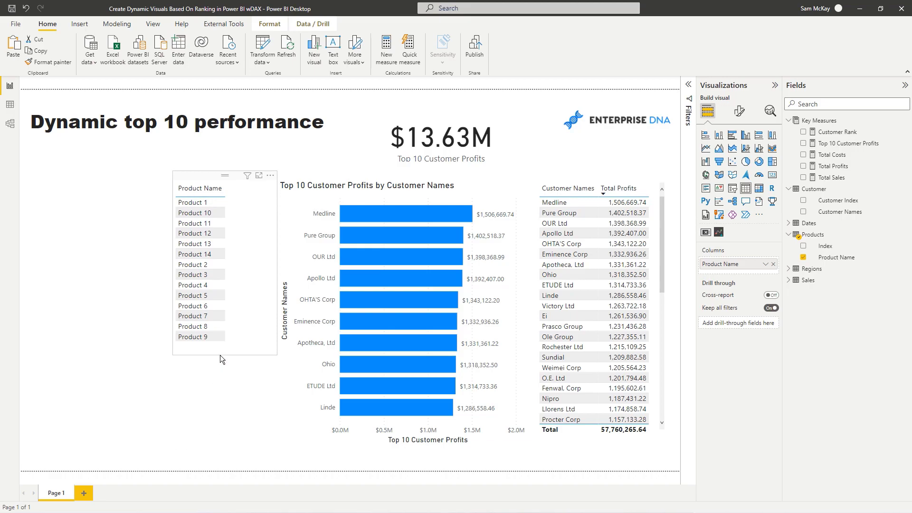
left_click_drag(836, 167, 741, 275)
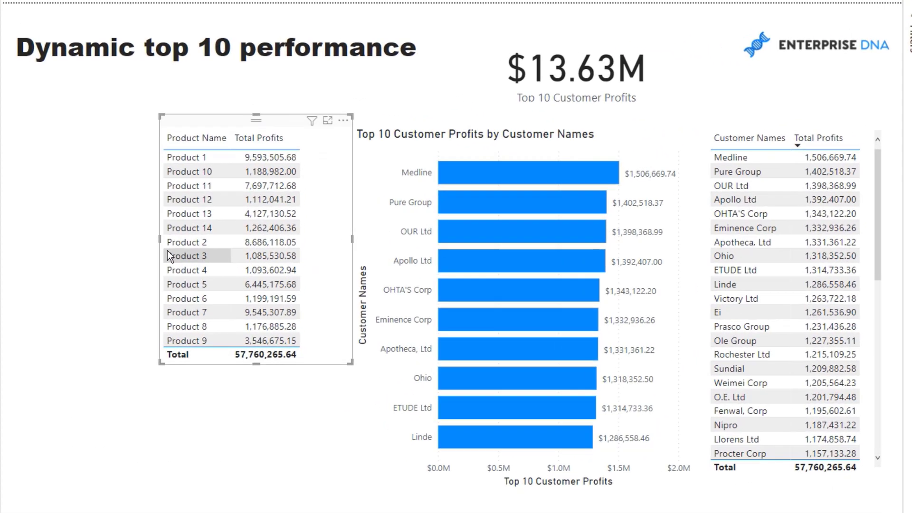
Convert the product table to a donut chart, enlarge it and position it to fill the space beside the bar chart.
left_click(823, 146)
left_click_drag(161, 238, 70, 232)
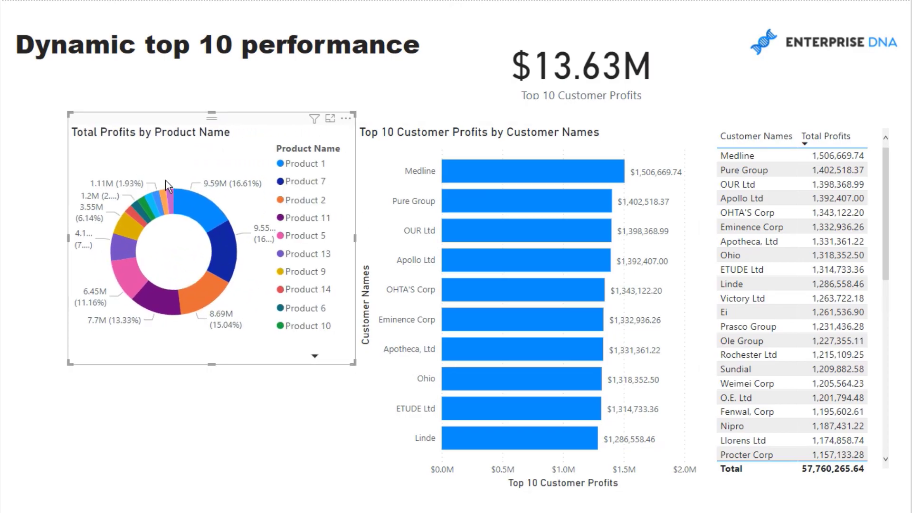
left_click_drag(147, 198, 120, 211)
left_click_drag(328, 386, 337, 396)
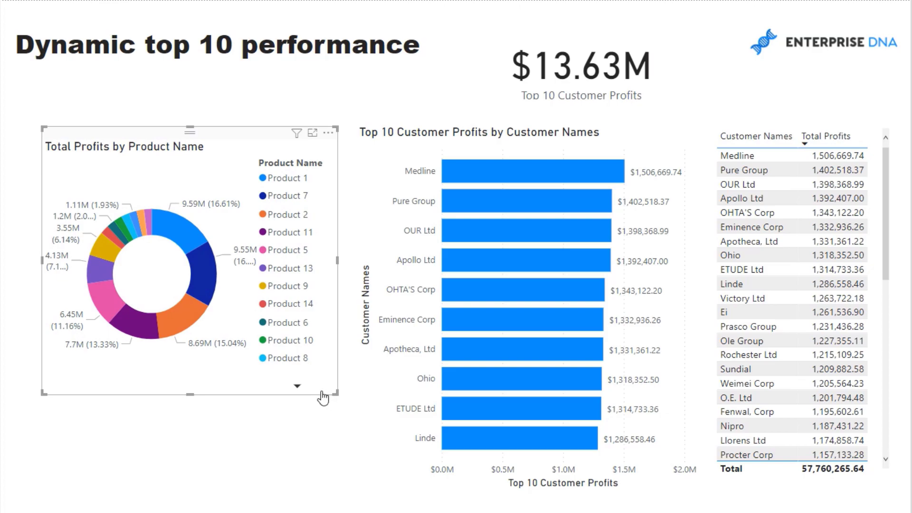
left_click_drag(46, 270, 18, 266)
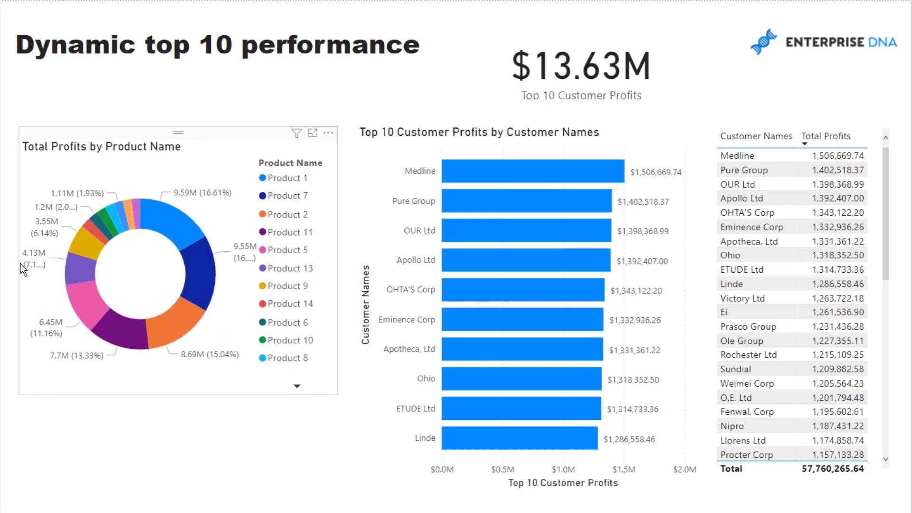
left_click_drag(338, 261, 347, 266)
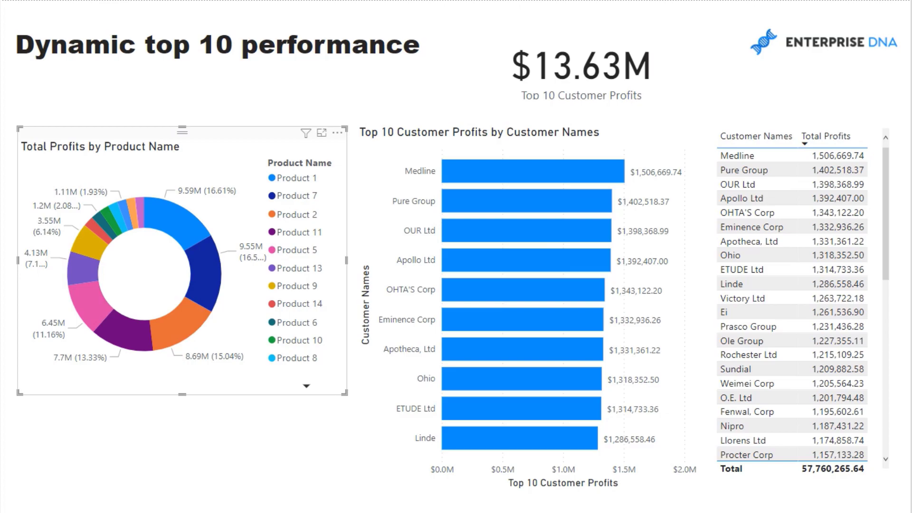
Select the Product 1 slice in the donut chart to see its effect on the other visuals.
mouse_move(189, 229)
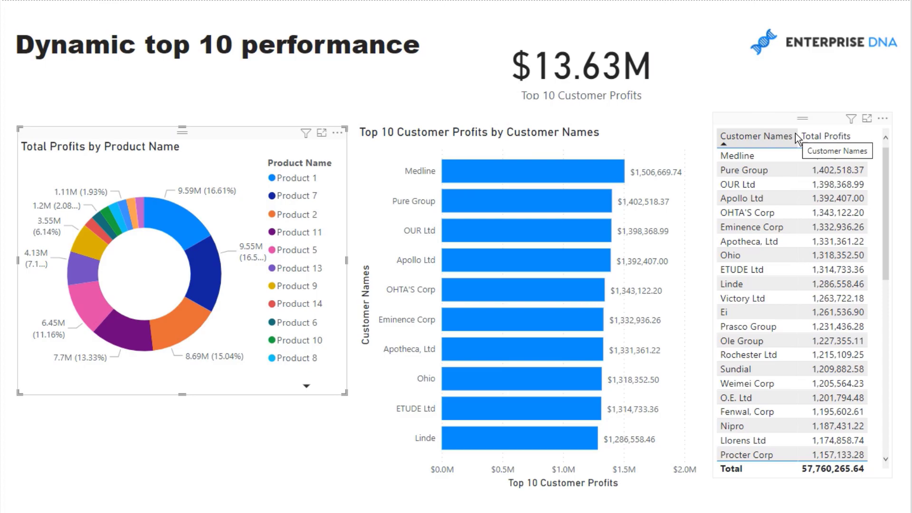
mouse_move(803, 178)
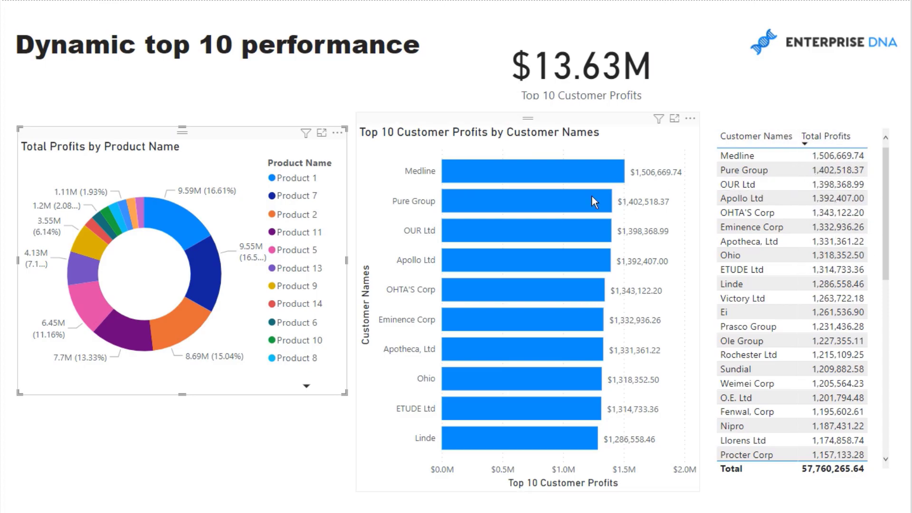
left_click(180, 225)
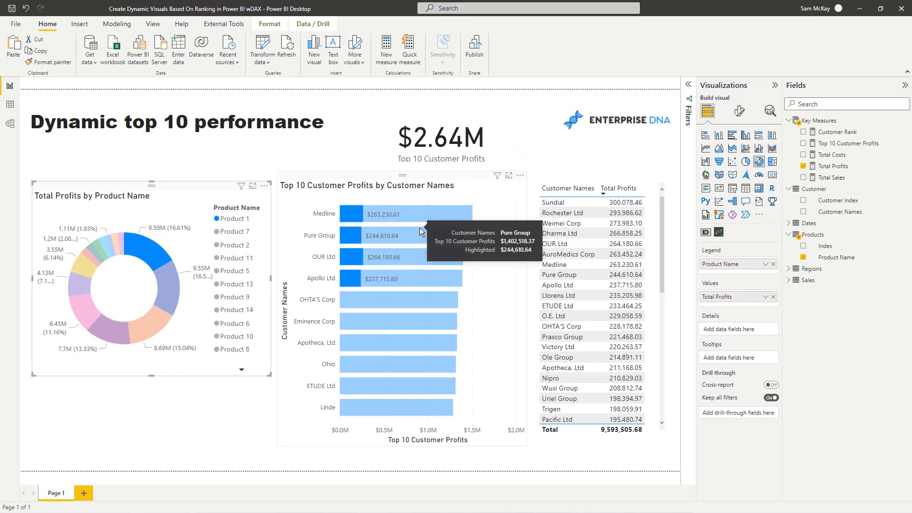
Clear the Product 1 selection and edit the donut chart's interactions so it filters the bar chart instead of highlighting it.
mouse_move(446, 281)
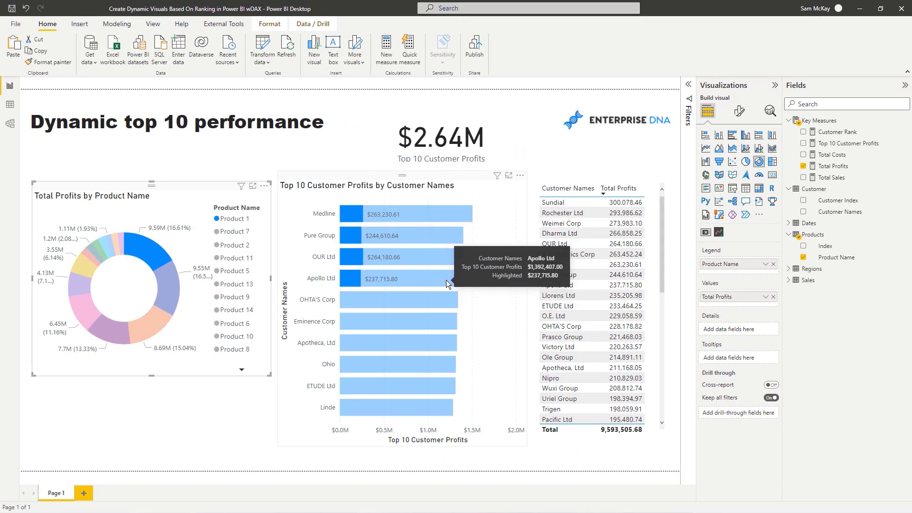
left_click(178, 207)
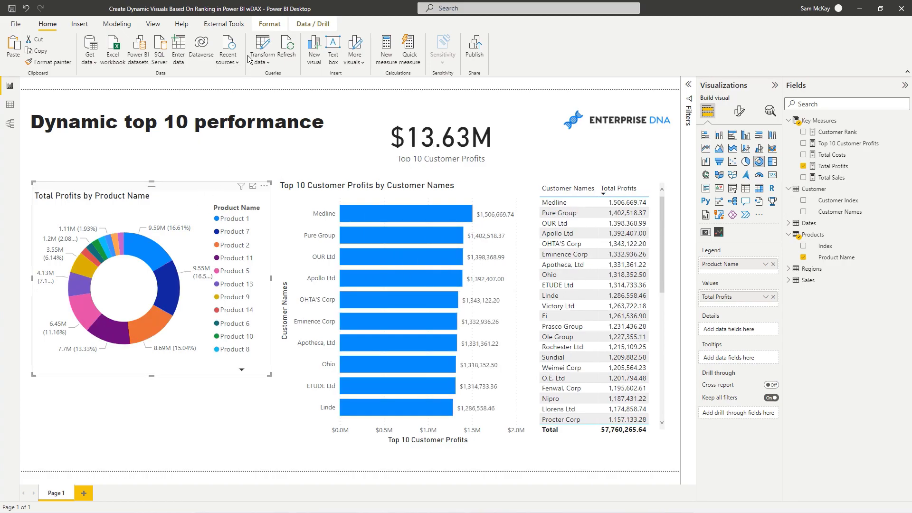
left_click(269, 24)
left_click(19, 50)
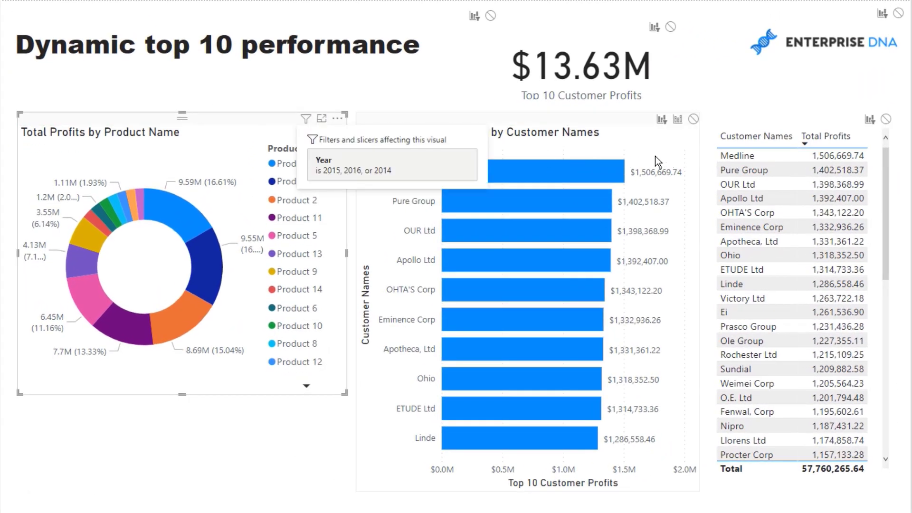
Test the filtering by selecting the Product 1, Product 7 and Product 11 slices one at a time in the donut chart.
left_click(186, 218)
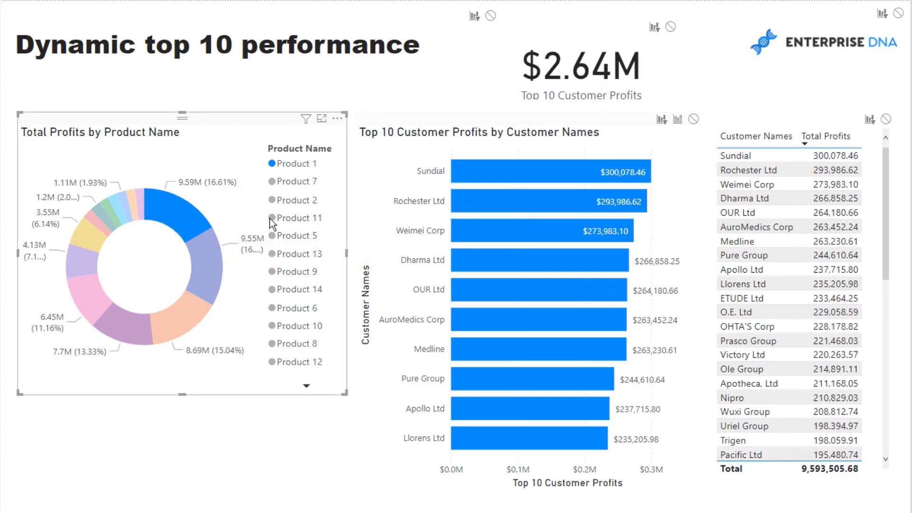
left_click(204, 261)
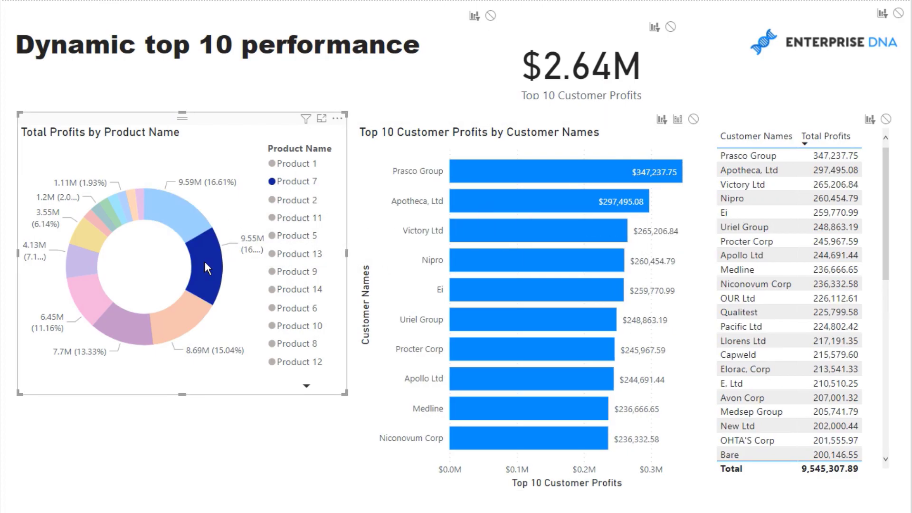
left_click(113, 323)
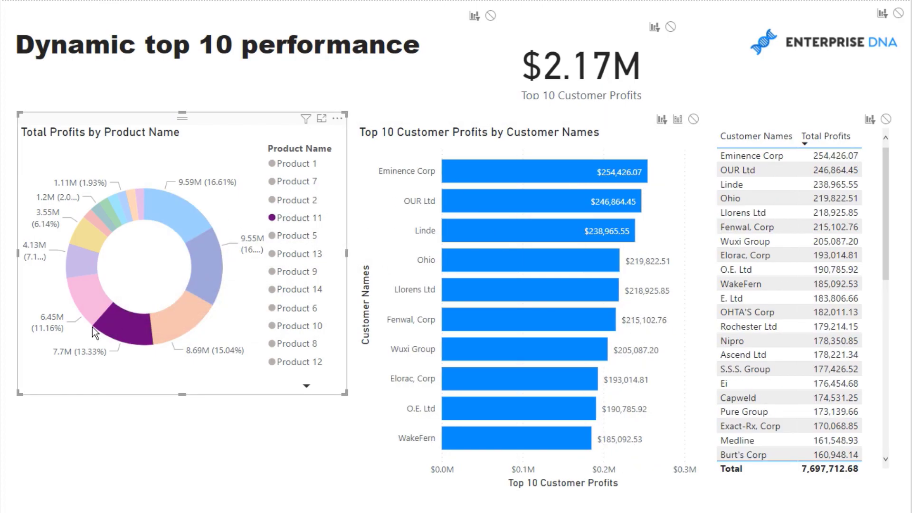
Select Product 5, Product 11 and Product 13 together in the donut chart to examine their combined top 10 customers.
left_click(93, 297)
left_click(116, 326, "ctrl")
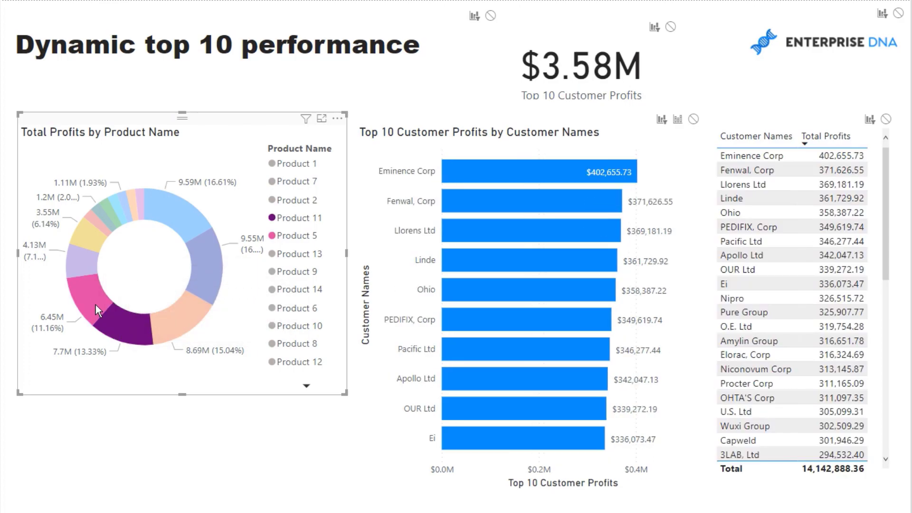
left_click(79, 266, "ctrl")
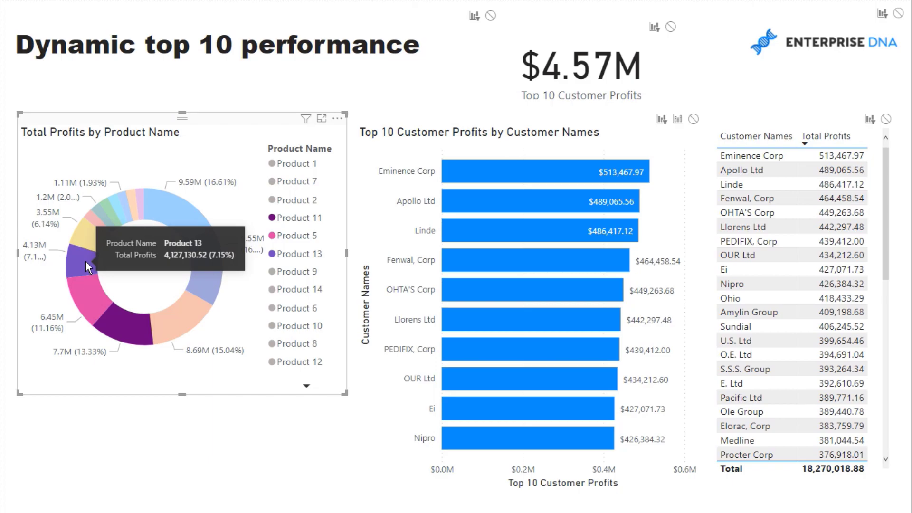
Select Product 5, Product 1, Product 7 and Product 2 individually in the donut chart to compare their top 10 customers.
left_click(91, 297)
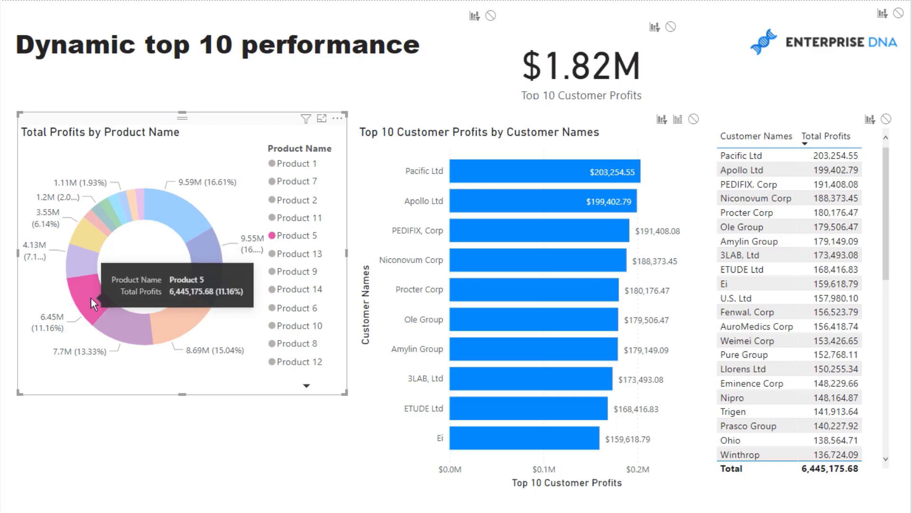
left_click(186, 227)
left_click(194, 259)
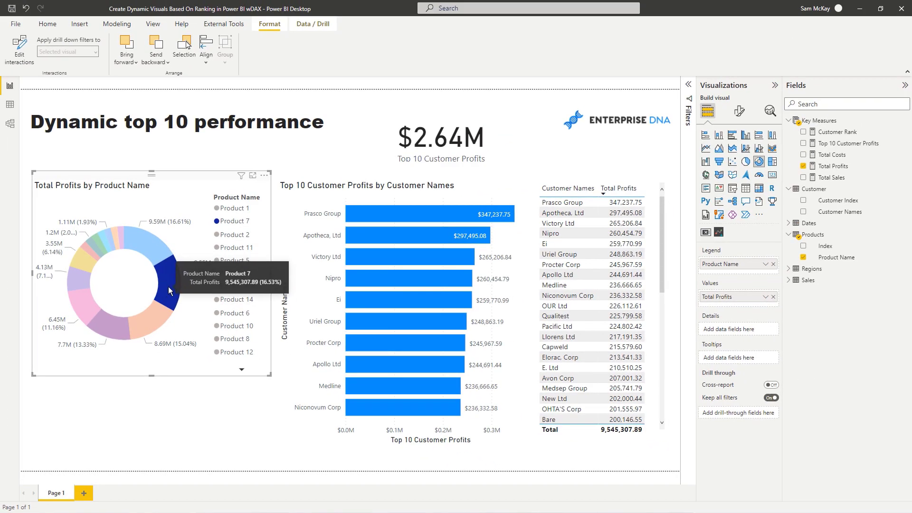
left_click(152, 317)
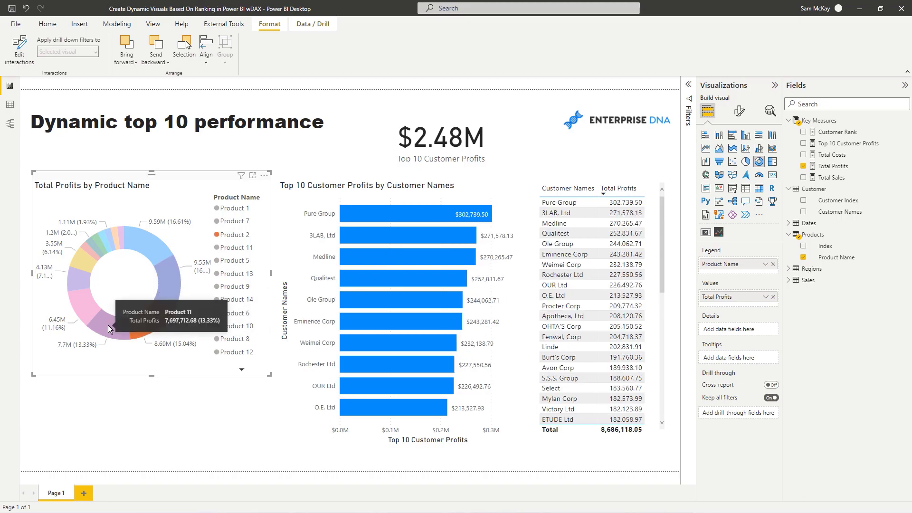